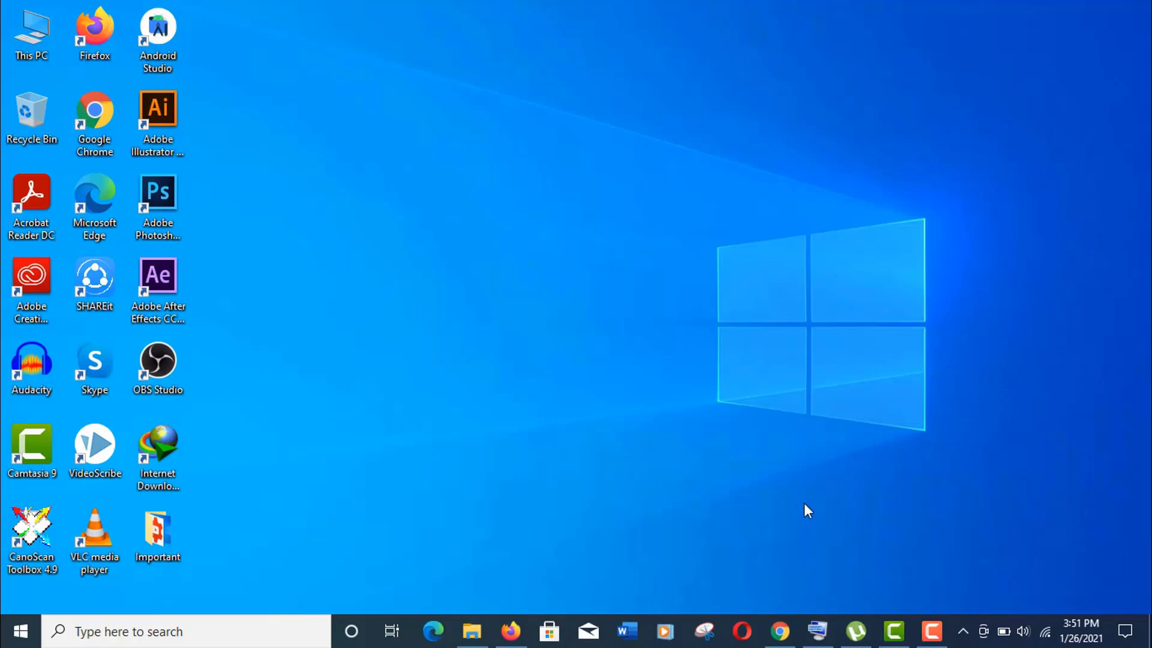
- Open Oracle's 'Java SE - Downloads' result and highlight the Java SE 15.0.2 latest release line
{"action": "left_click", "coordinate": [779, 631]}
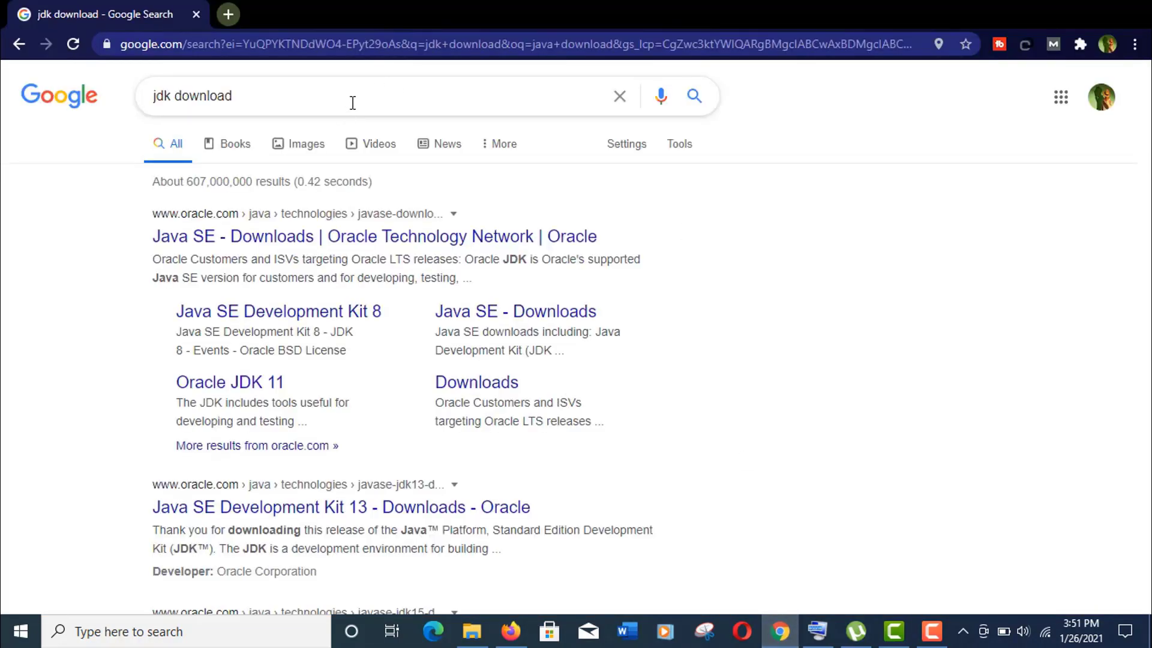
{"action": "left_click", "coordinate": [294, 240]}
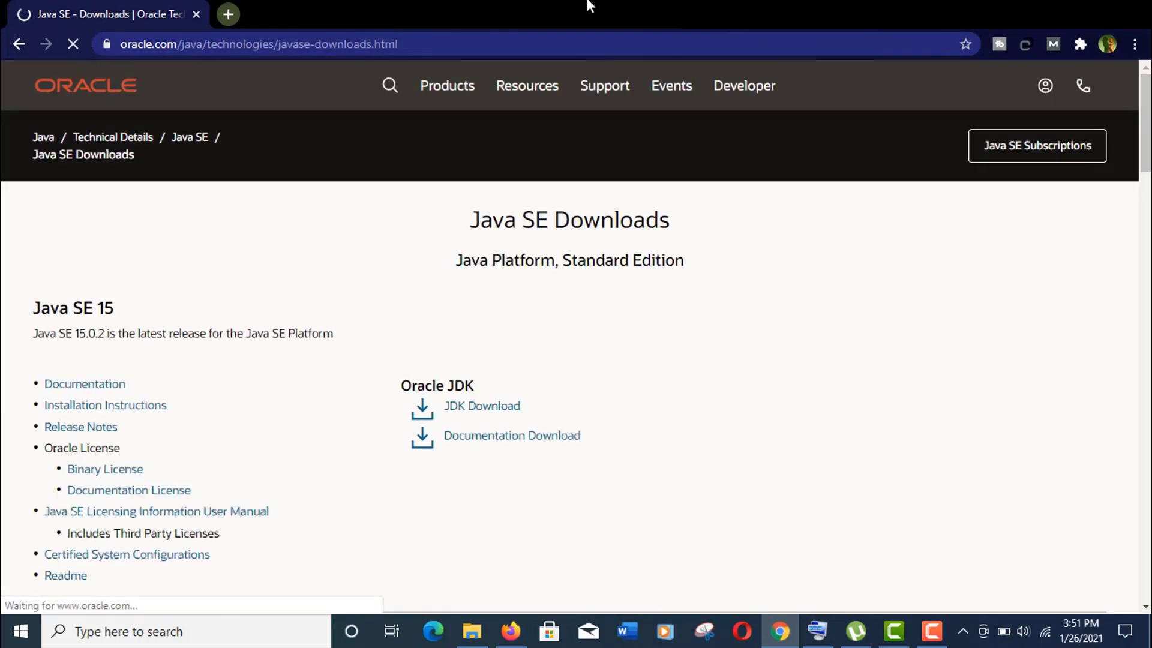
{"action": "left_click_drag", "start_coordinate": [33, 333], "coordinate": [334, 336]}
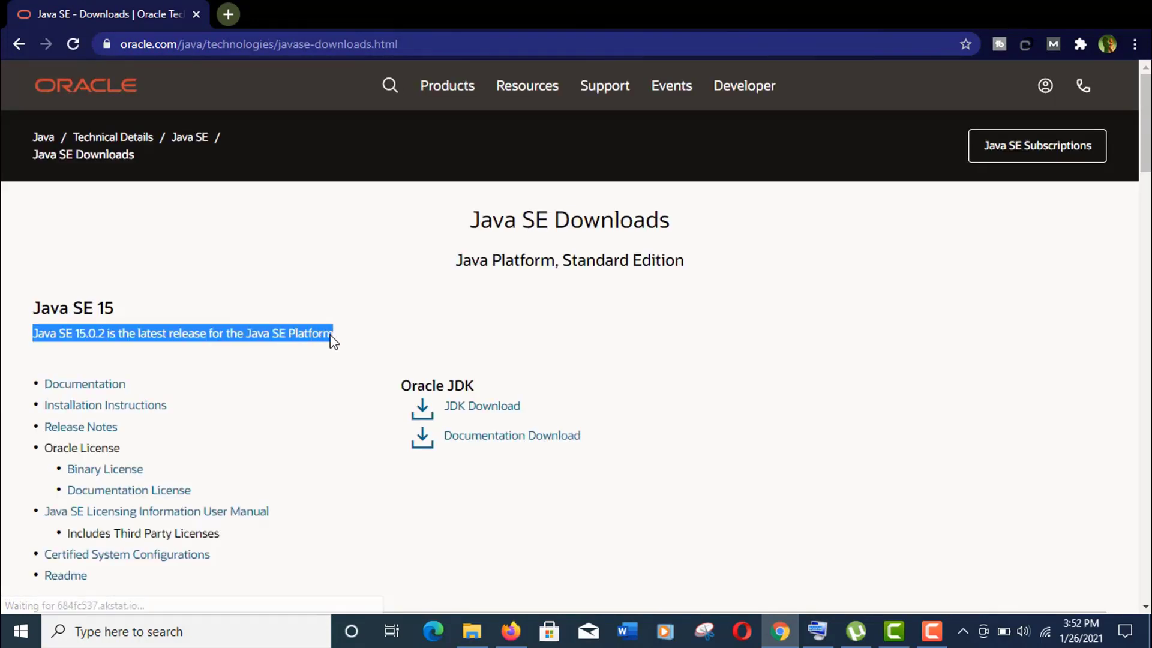
{"action": "left_click", "coordinate": [340, 301]}
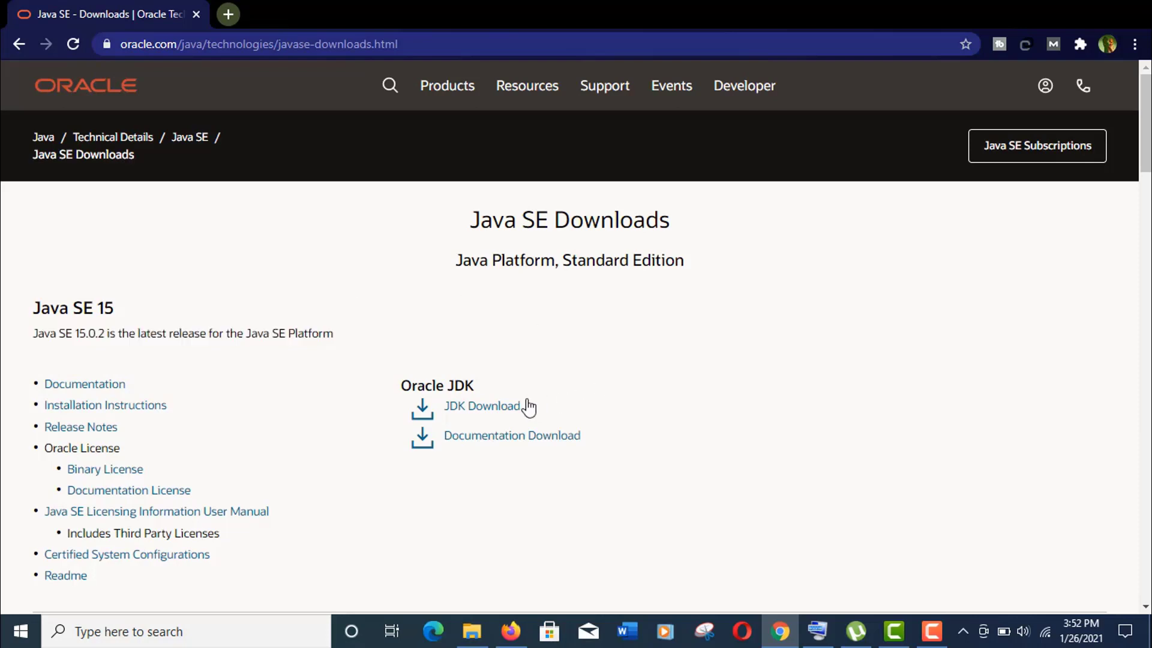
- Open the JDK 15 downloads page and choose the jdk-15.0.2_windows-x64_bin.exe Windows x64 Installer
{"action": "left_click", "coordinate": [484, 408]}
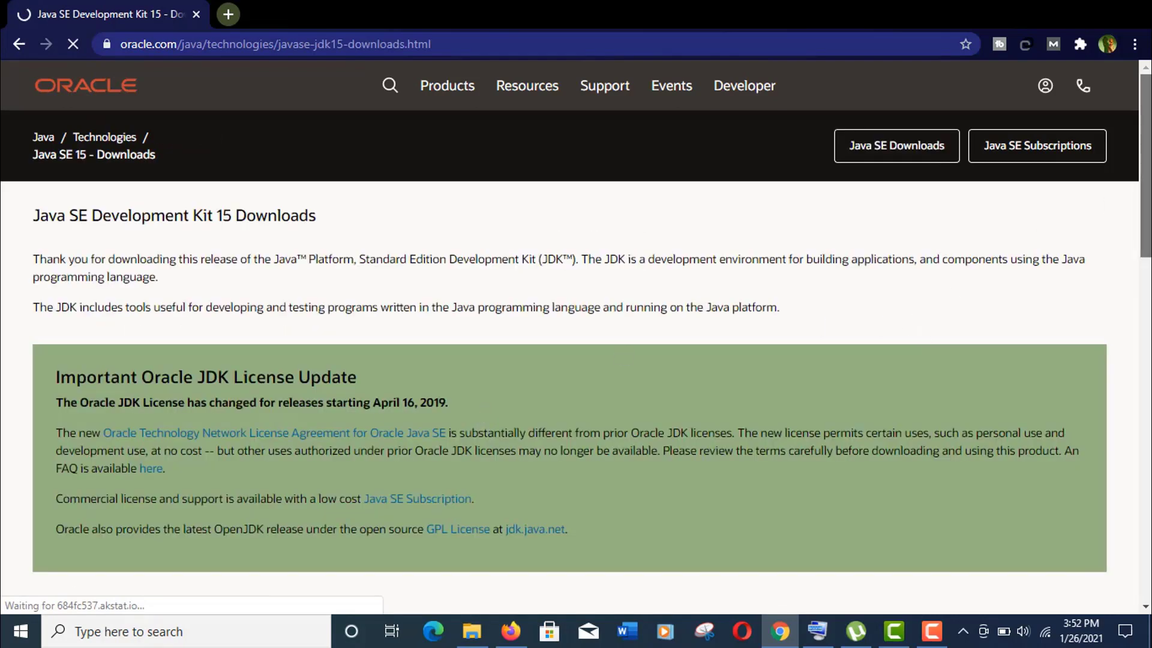
{"action": "scroll", "coordinate": [1139, 510], "scroll_direction": "down", "scroll_amount": 15}
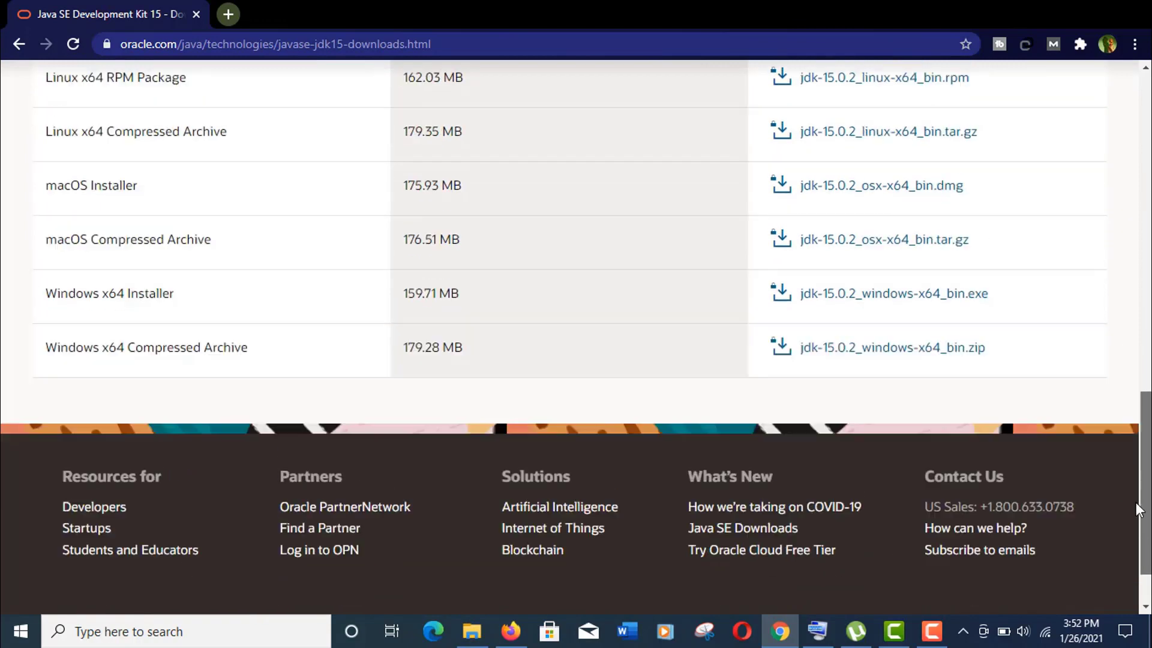
{"action": "scroll", "coordinate": [1139, 509], "scroll_direction": "up", "scroll_amount": 3}
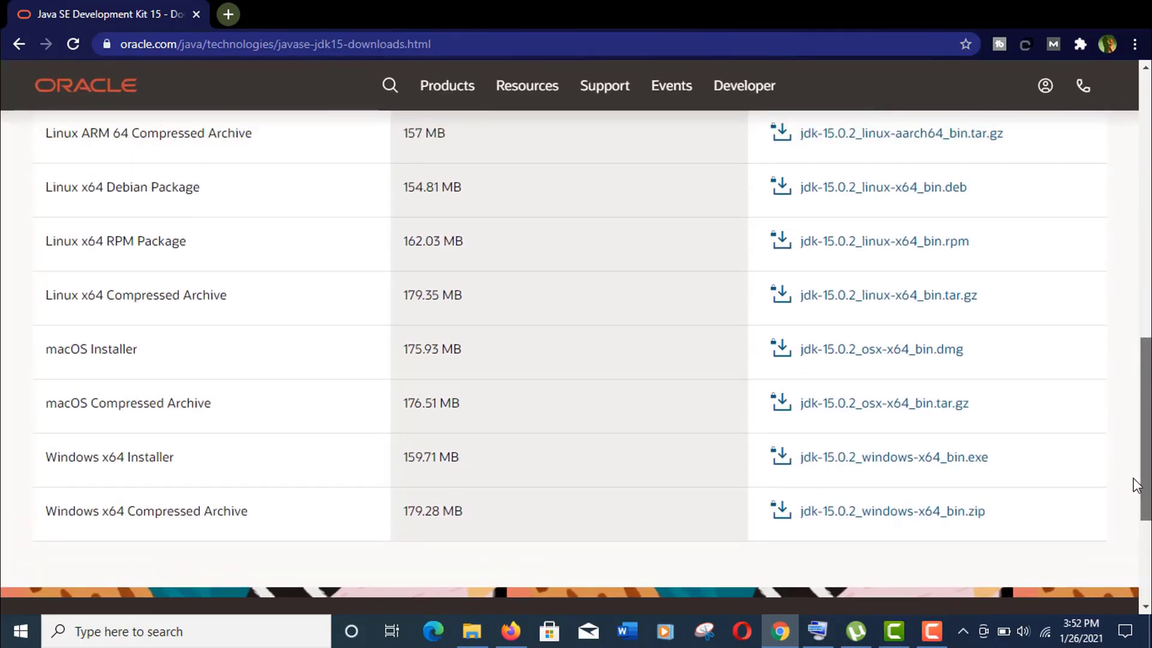
{"action": "scroll", "coordinate": [1133, 480], "scroll_direction": "up", "scroll_amount": 1}
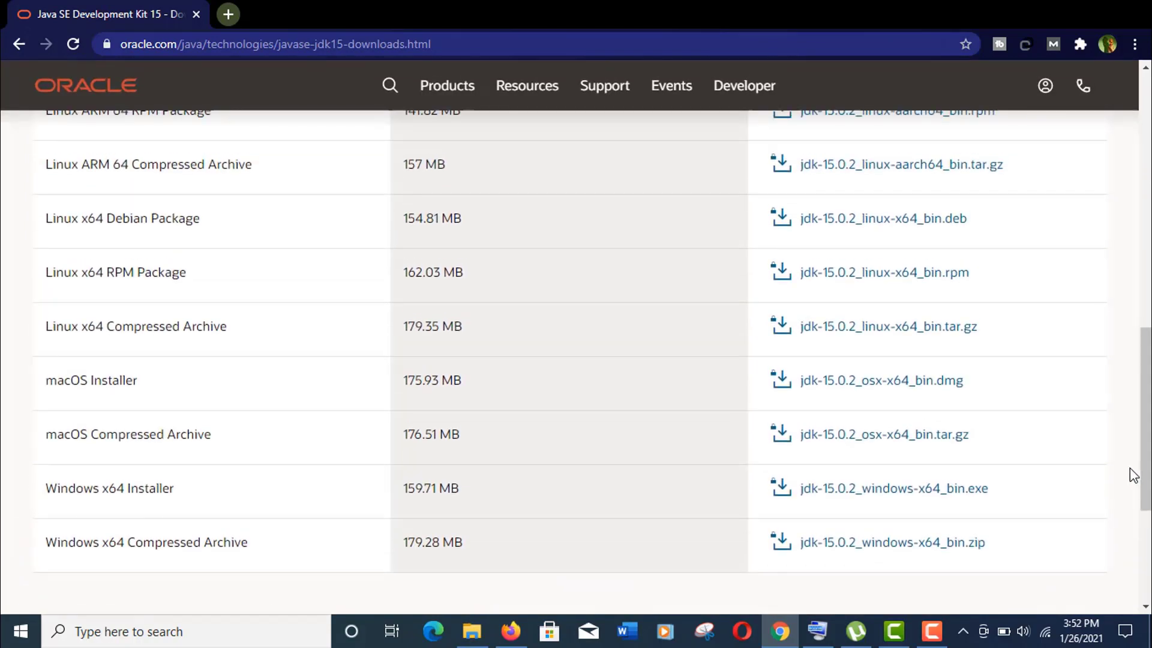
{"action": "scroll", "coordinate": [1134, 475], "scroll_direction": "down", "scroll_amount": 1}
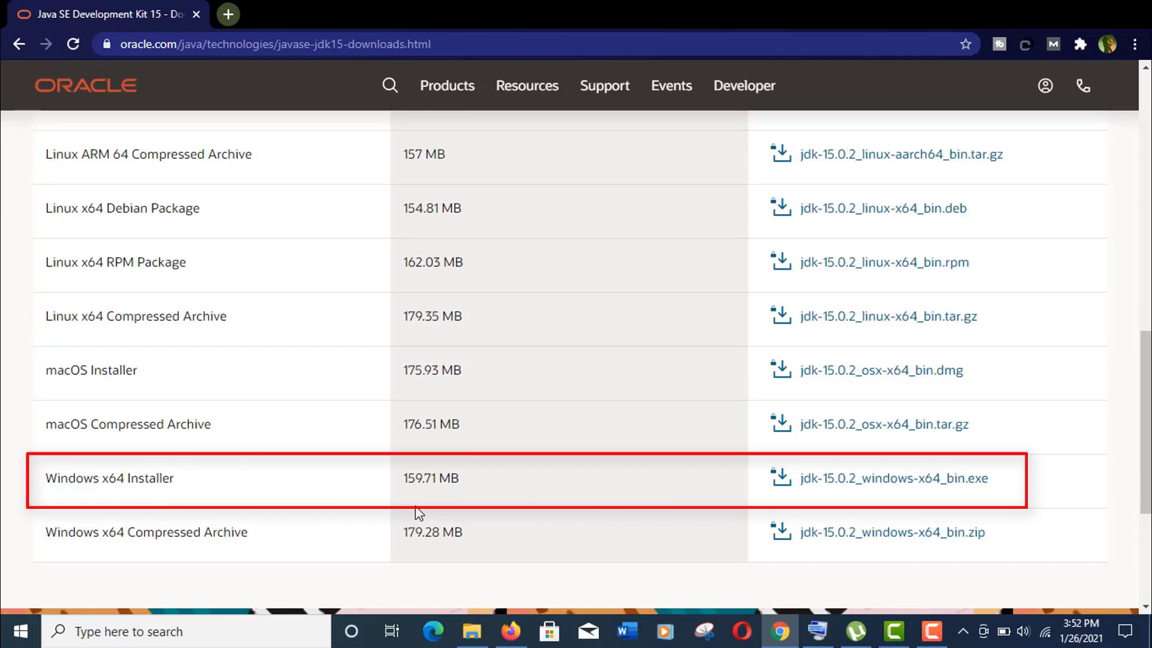
{"action": "left_click", "coordinate": [864, 483]}
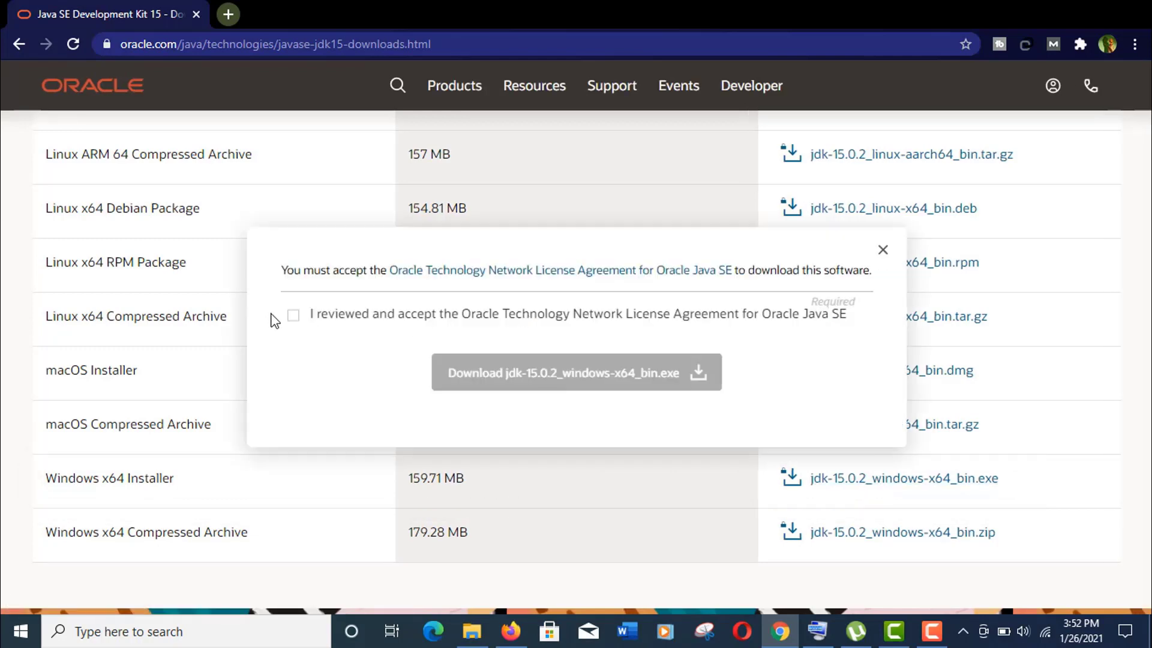
- Accept the Oracle license, download jdk-15.0.2_windows-x64_bin.exe and open the finished file
{"action": "left_click", "coordinate": [292, 316]}
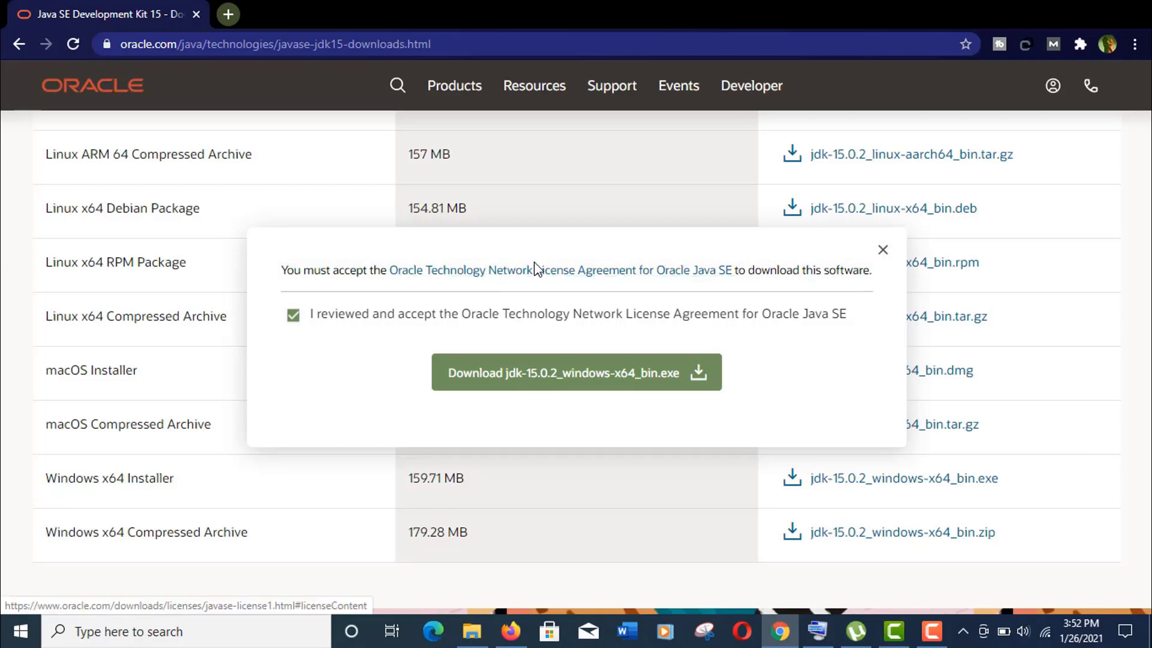
{"action": "left_click", "coordinate": [543, 382]}
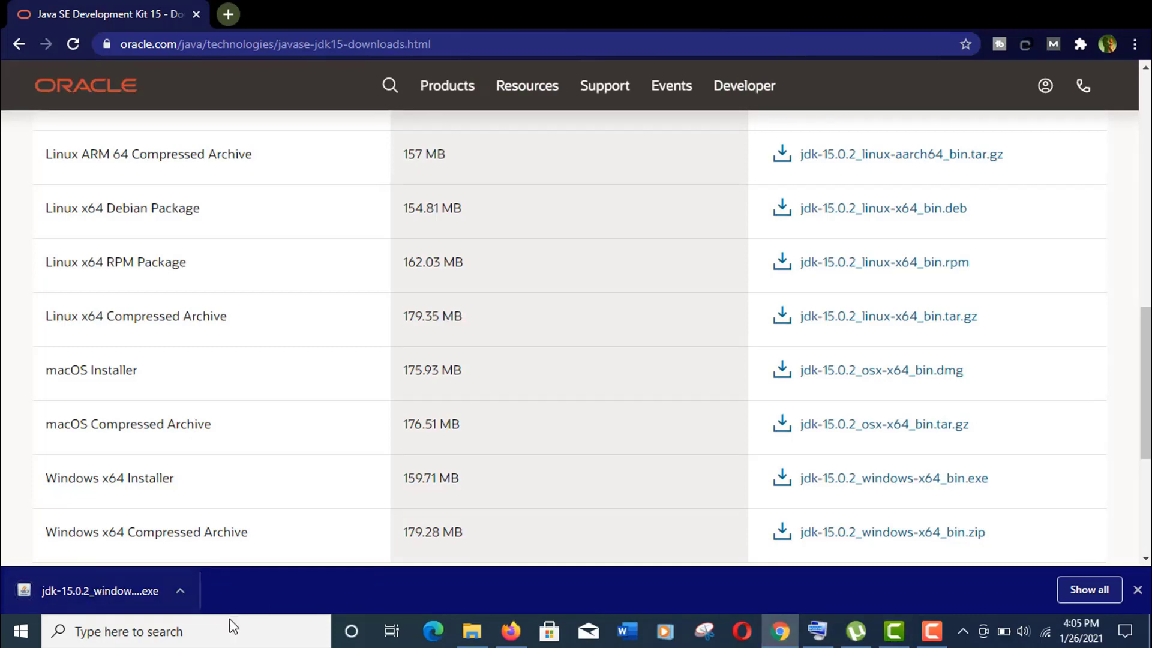
{"action": "left_click", "coordinate": [102, 589]}
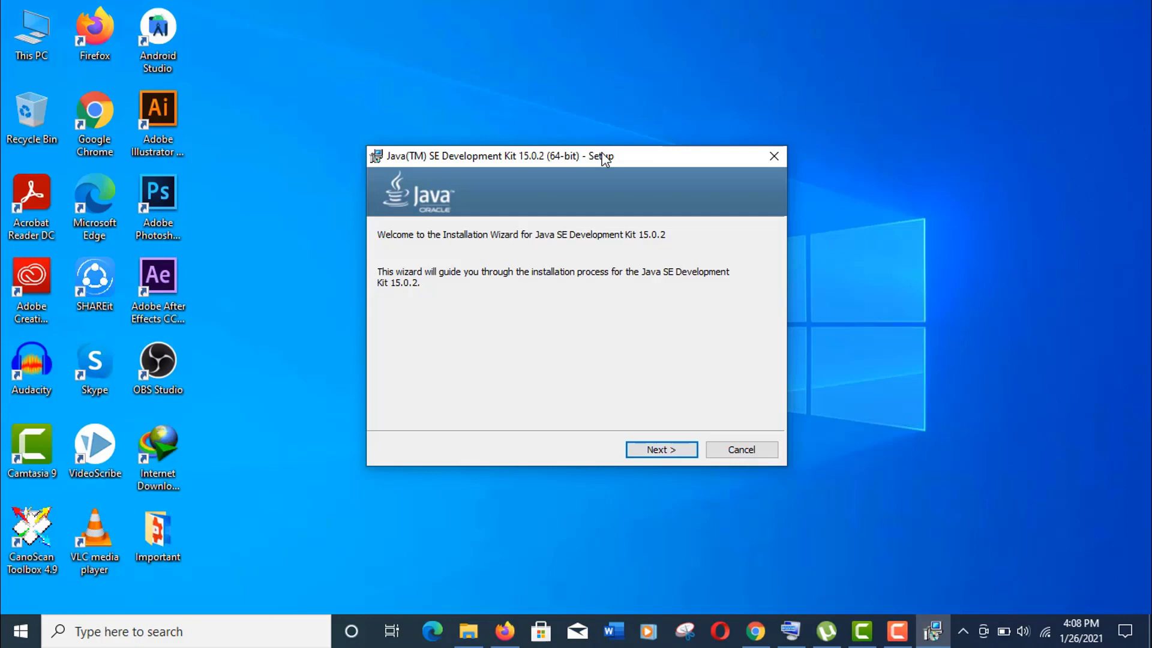
- Pass the welcome page and keep the default C:\Program Files\Java\jdk-15.0.2\ destination folder
{"action": "left_click_drag", "start_coordinate": [600, 152], "coordinate": [639, 155]}
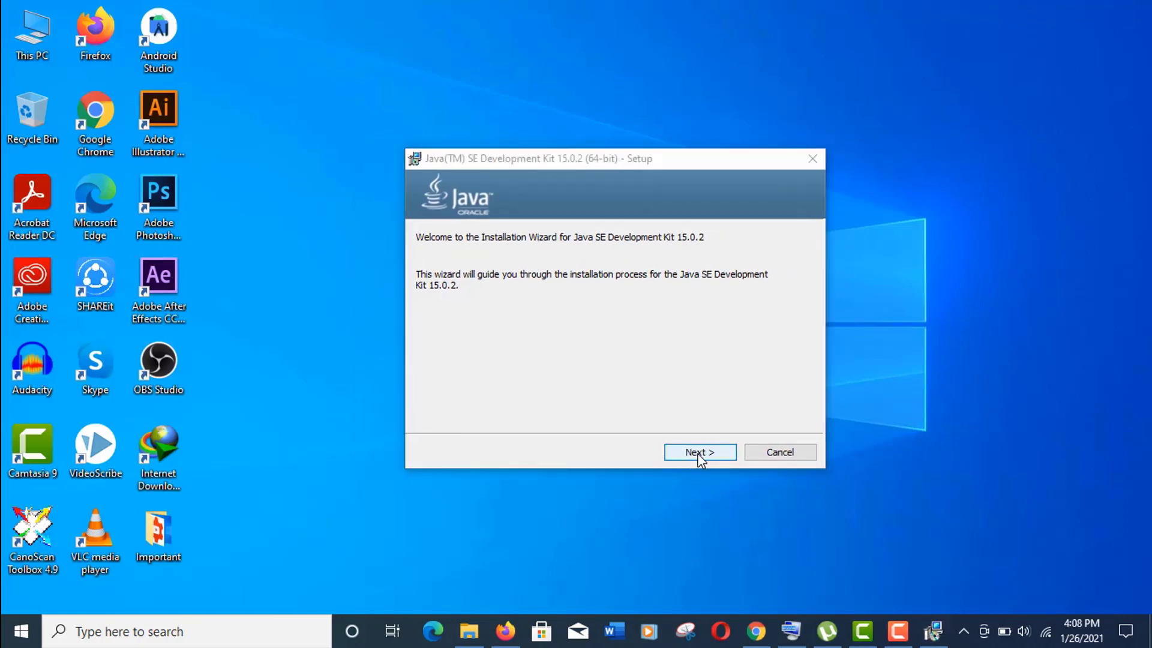
{"action": "left_click", "coordinate": [697, 453]}
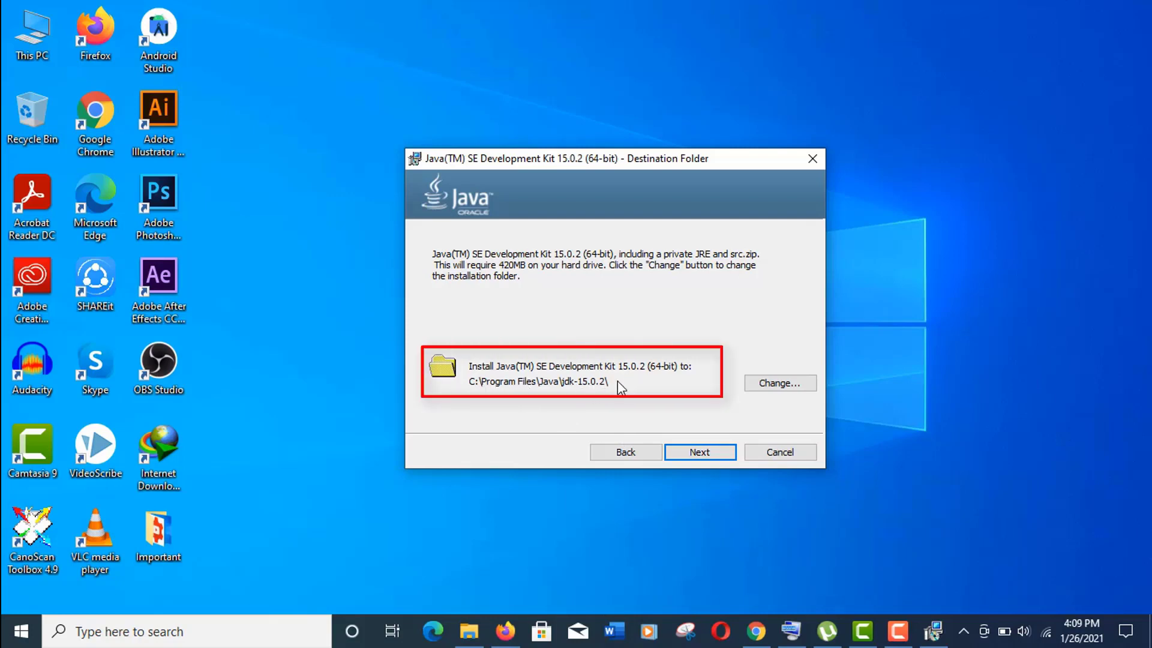
{"action": "left_click", "coordinate": [788, 388]}
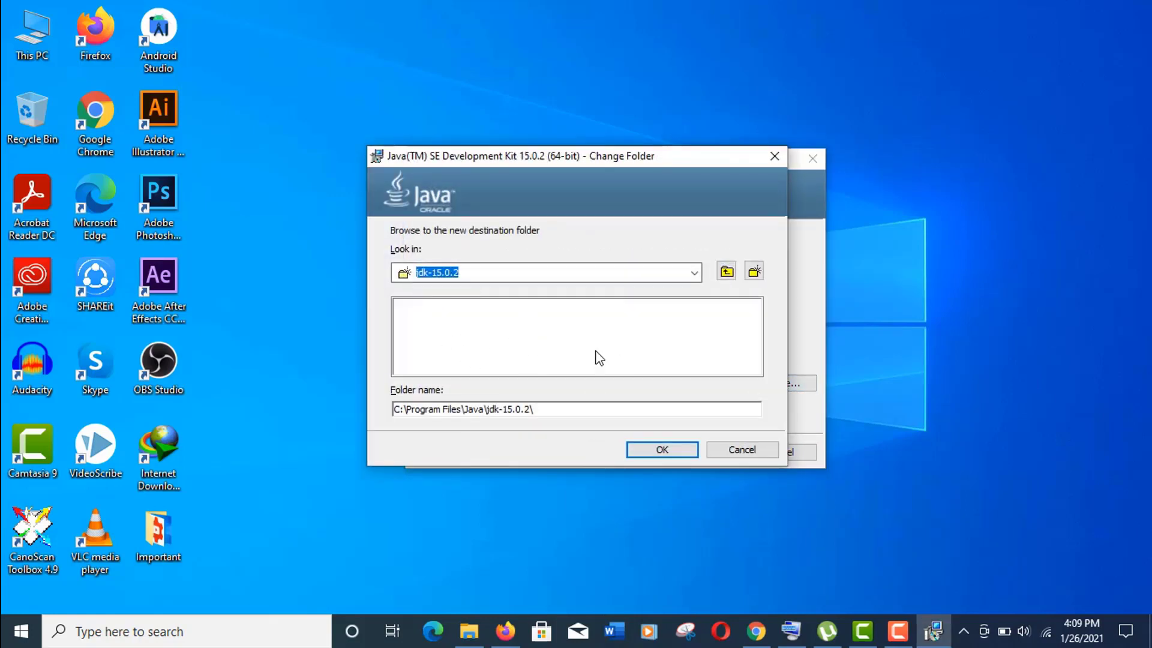
{"action": "left_click", "coordinate": [727, 451]}
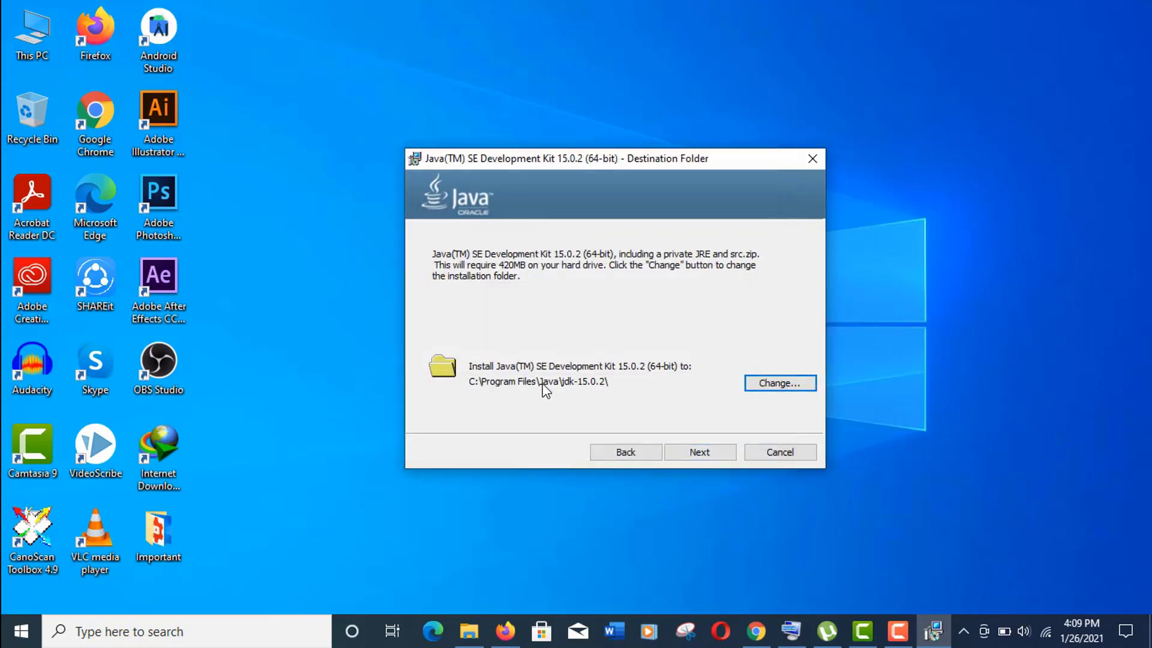
- Install JDK 15.0.2 into the default folder and close the completed installer
{"action": "left_click", "coordinate": [707, 453]}
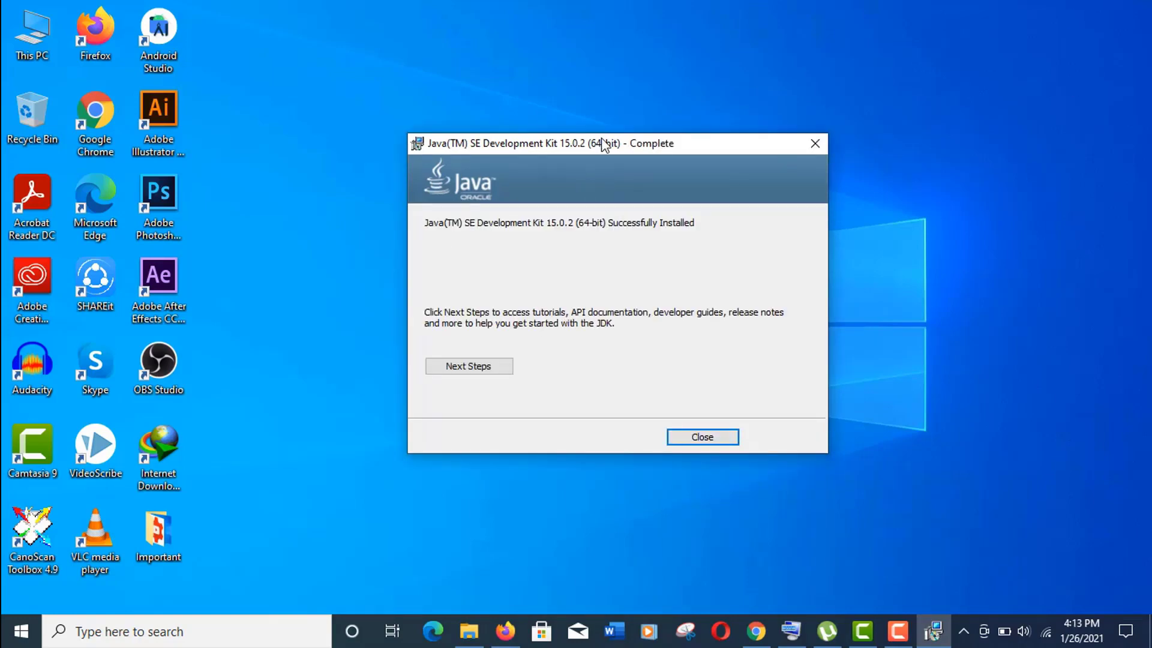
{"action": "mouse_move", "coordinate": [601, 139]}
{"action": "left_mouse_down"}
{"action": "mouse_move", "coordinate": [613, 132]}
{"action": "mouse_move", "coordinate": [600, 140]}
{"action": "left_mouse_up"}
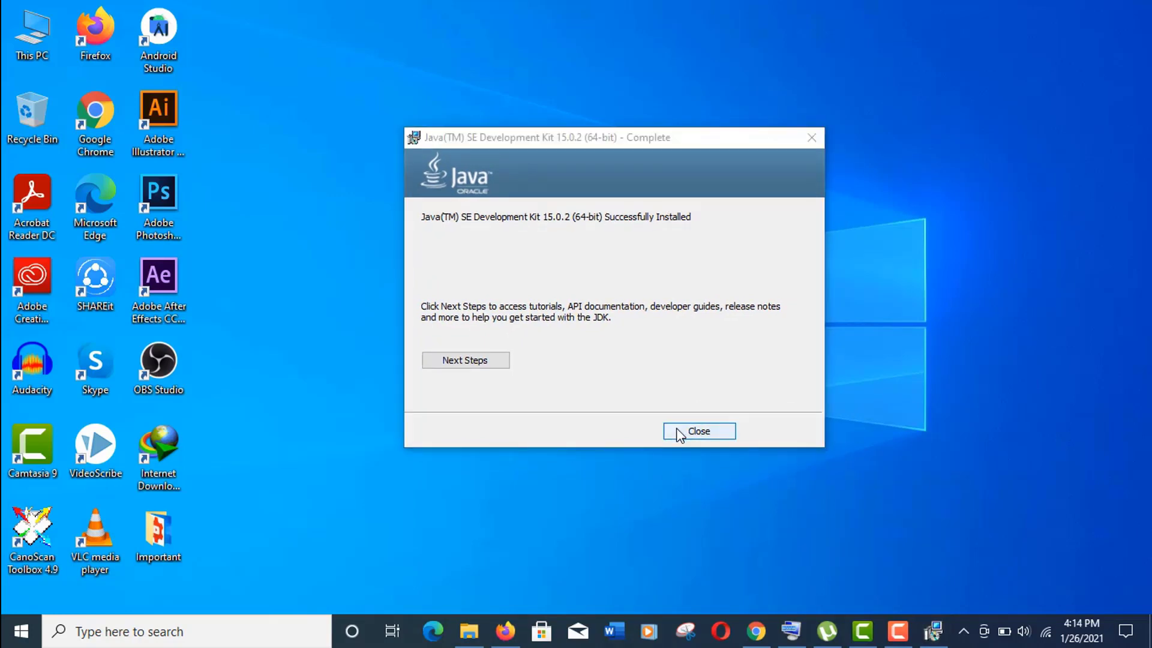
{"action": "left_click", "coordinate": [678, 432]}
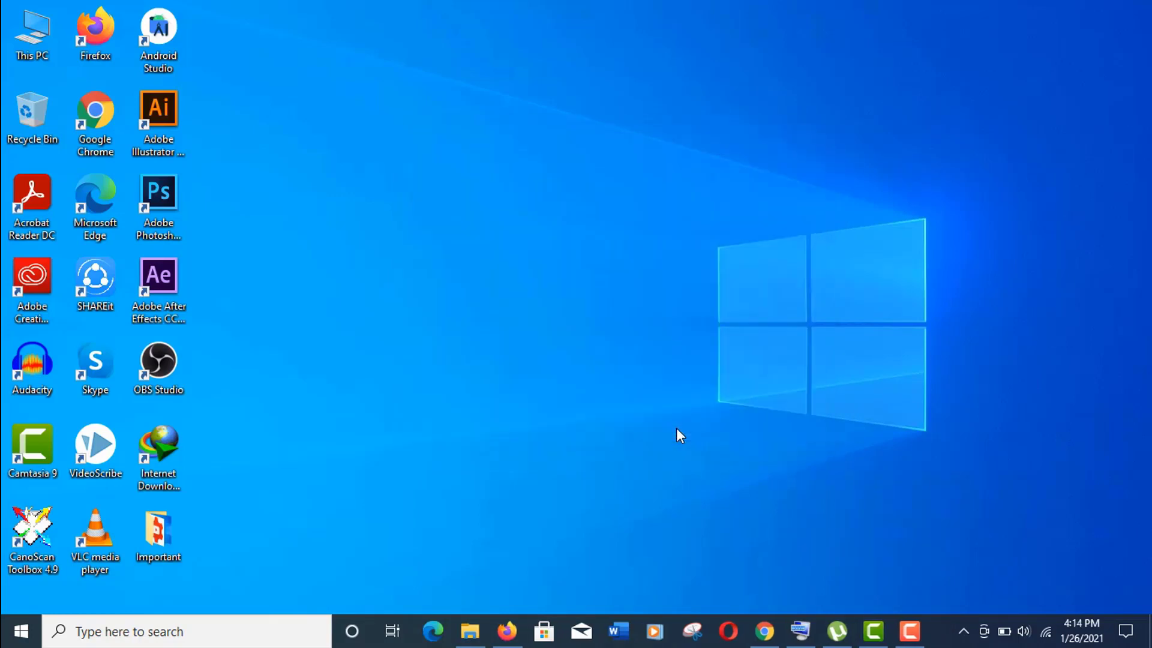
- Browse a maximized File Explorer to C:\Program Files\Java\jdk-15.0.2\bin
{"action": "left_click", "coordinate": [474, 636]}
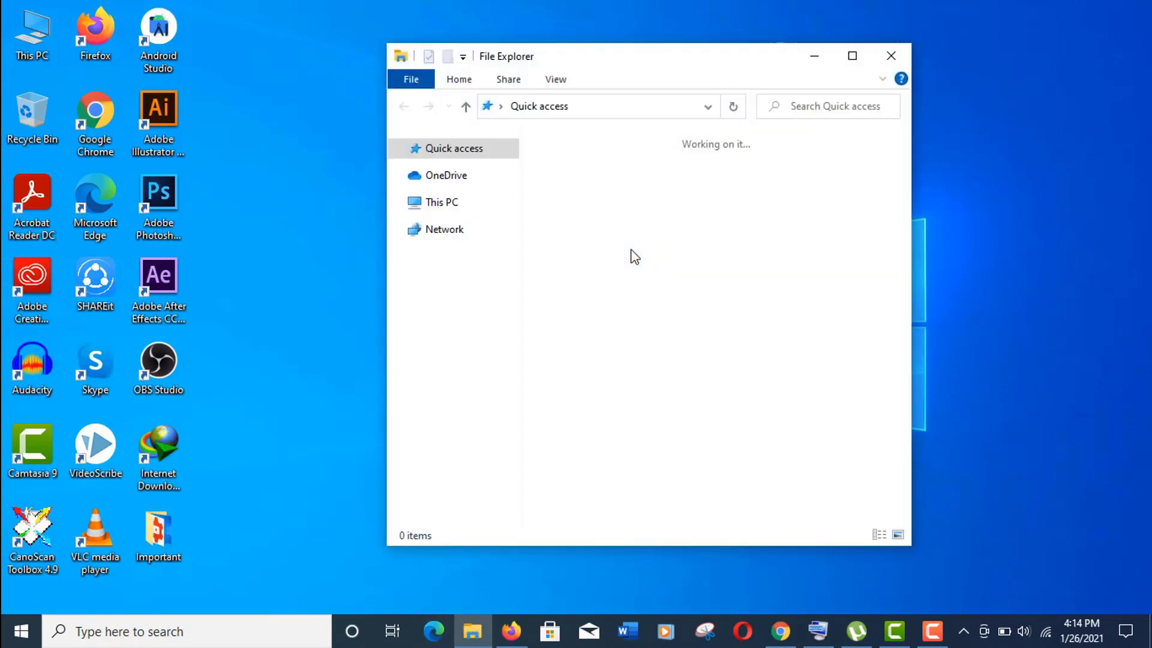
{"action": "left_click", "coordinate": [444, 203]}
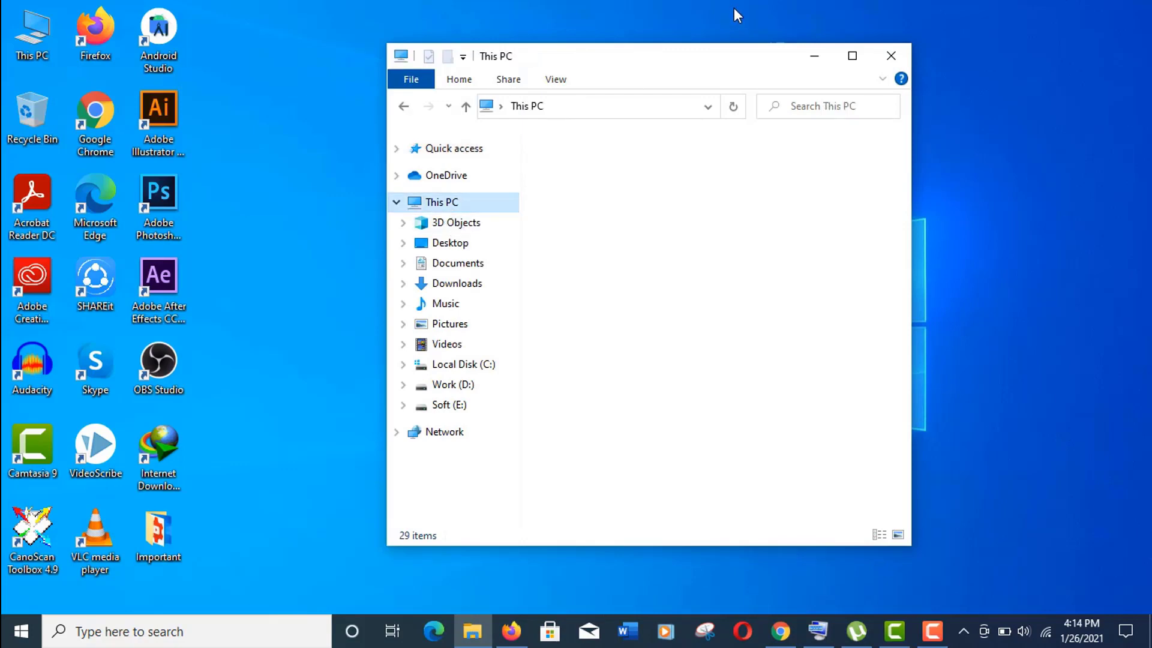
{"action": "double_click", "coordinate": [693, 58]}
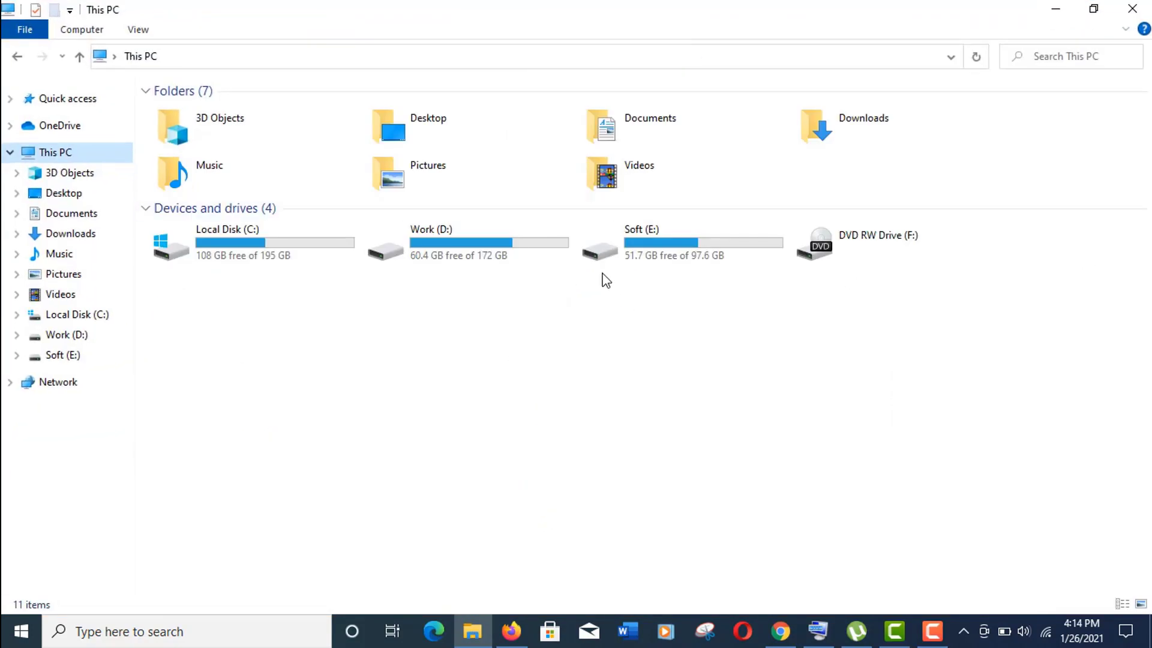
{"action": "double_click", "coordinate": [311, 235]}
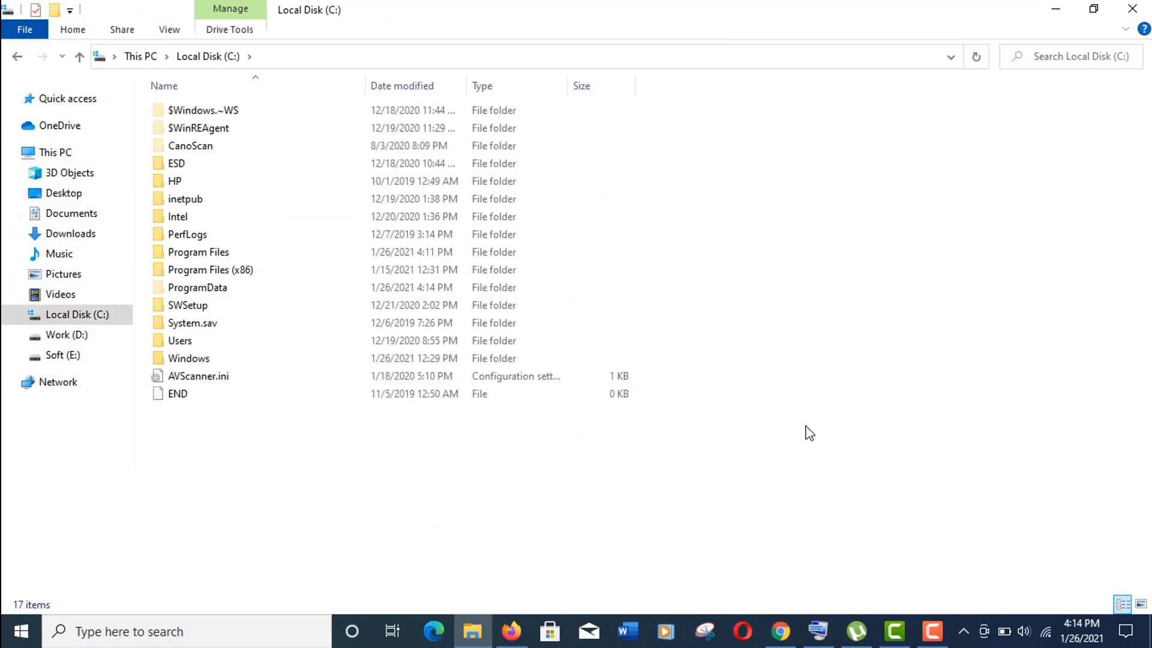
{"action": "double_click", "coordinate": [335, 250]}
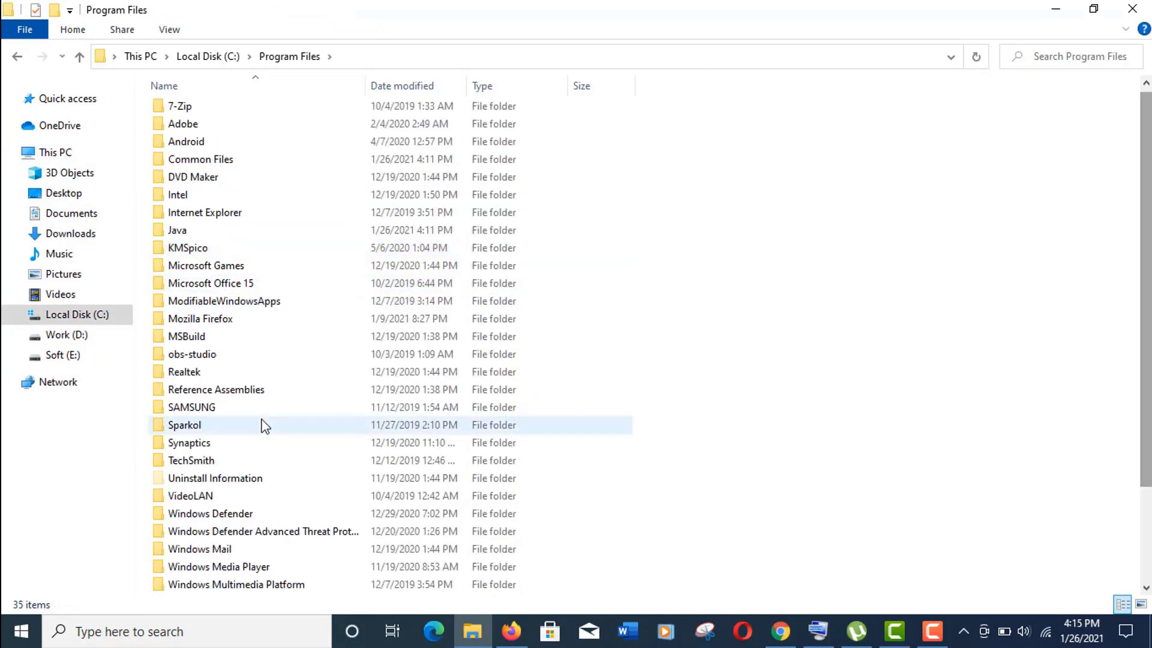
{"action": "left_click", "coordinate": [185, 226]}
{"action": "double_click", "coordinate": [185, 227]}
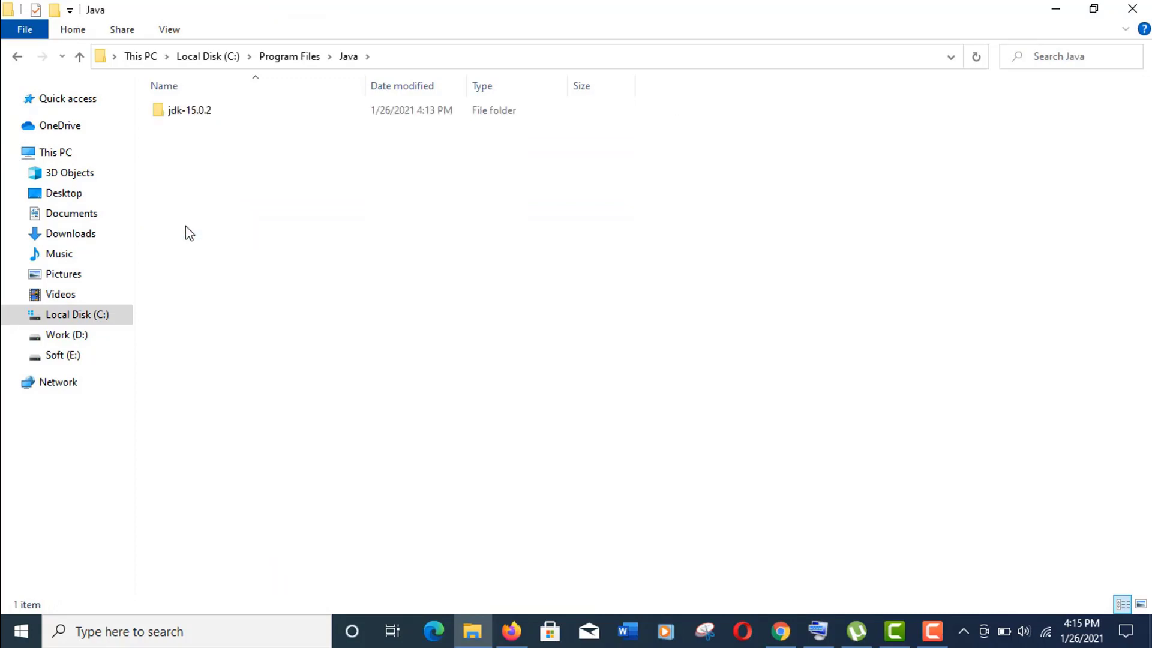
{"action": "double_click", "coordinate": [181, 111]}
{"action": "left_click", "coordinate": [174, 113]}
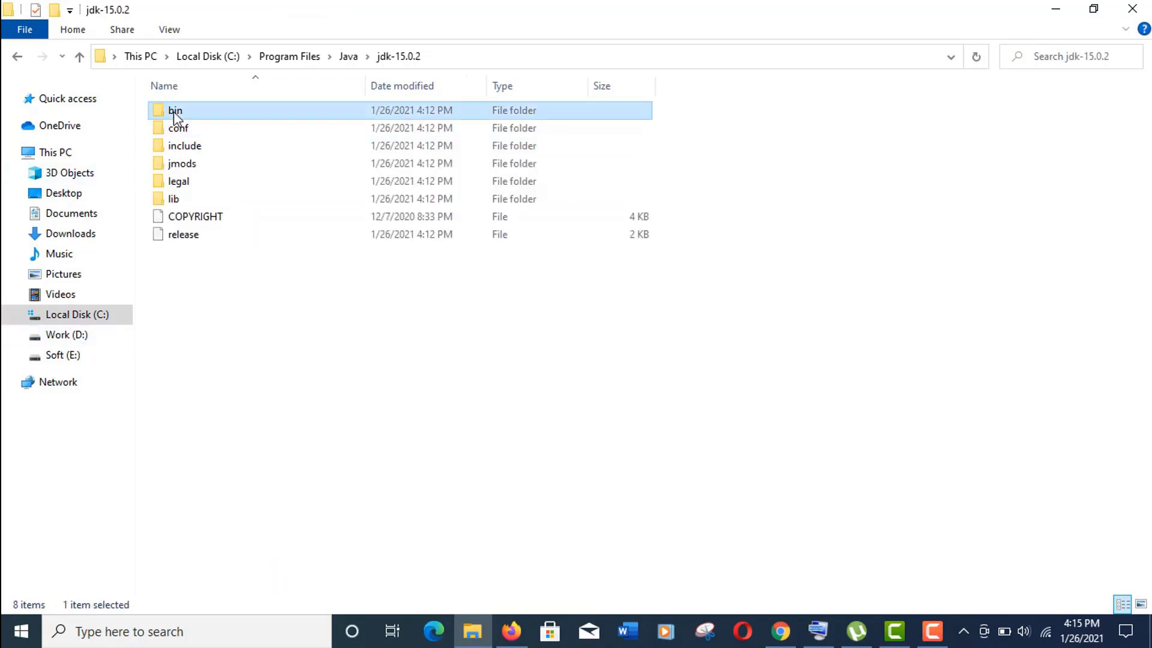
{"action": "double_click", "coordinate": [174, 114]}
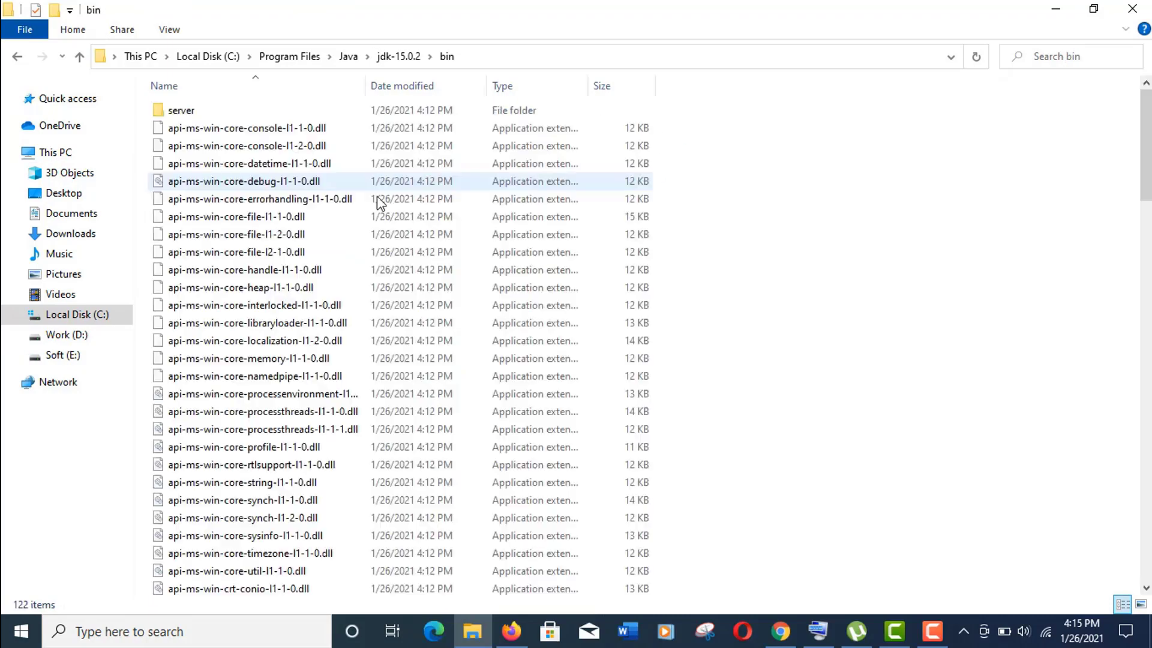
- Copy the bin folder path from the address bar and minimize File Explorer
{"action": "left_click", "coordinate": [484, 64]}
{"action": "right_click", "coordinate": [155, 59]}
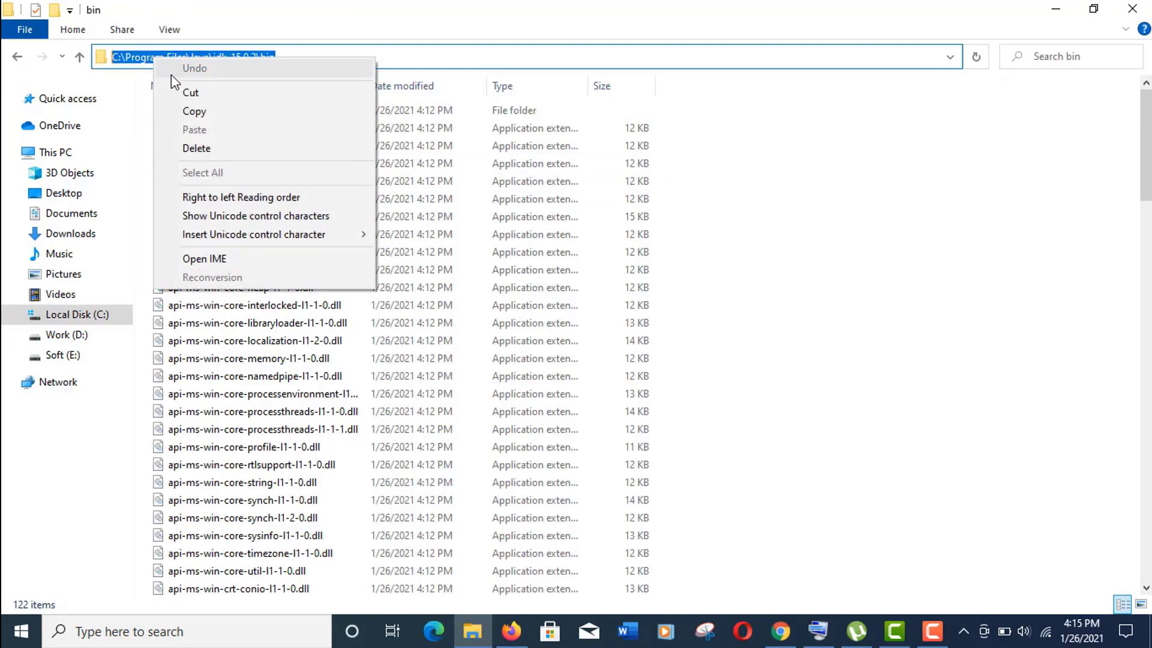
{"action": "left_click", "coordinate": [198, 111]}
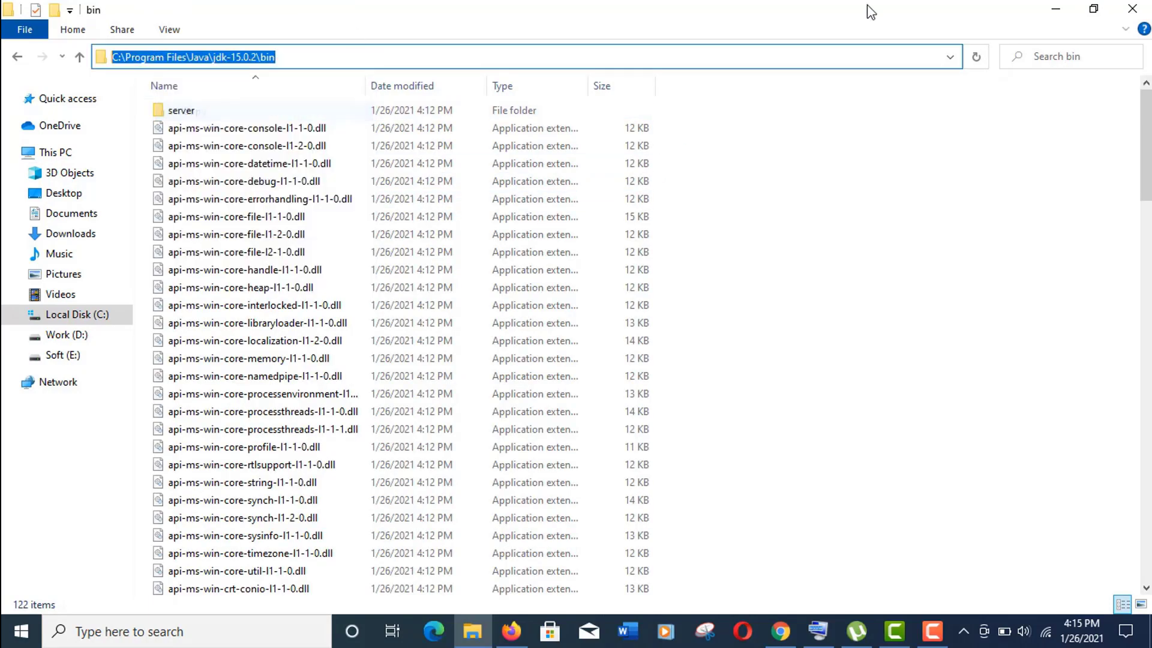
{"action": "left_click", "coordinate": [1073, 6]}
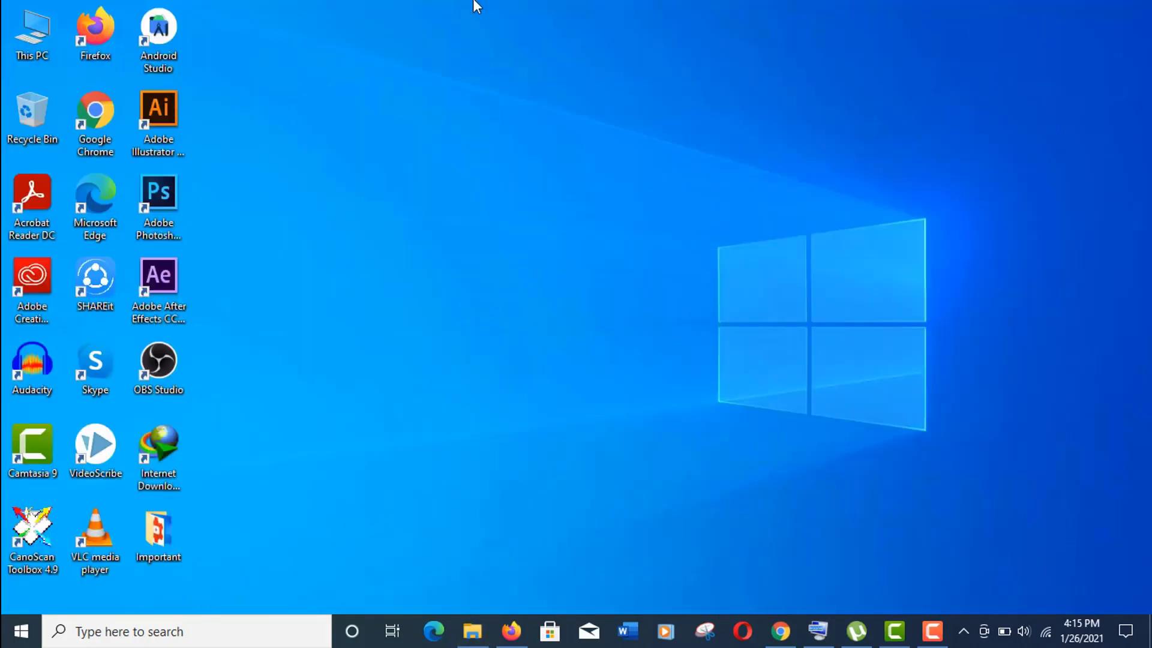
- Open Advanced system settings from This PC's Properties and centre the System Properties dialog
{"action": "right_click", "coordinate": [33, 34]}
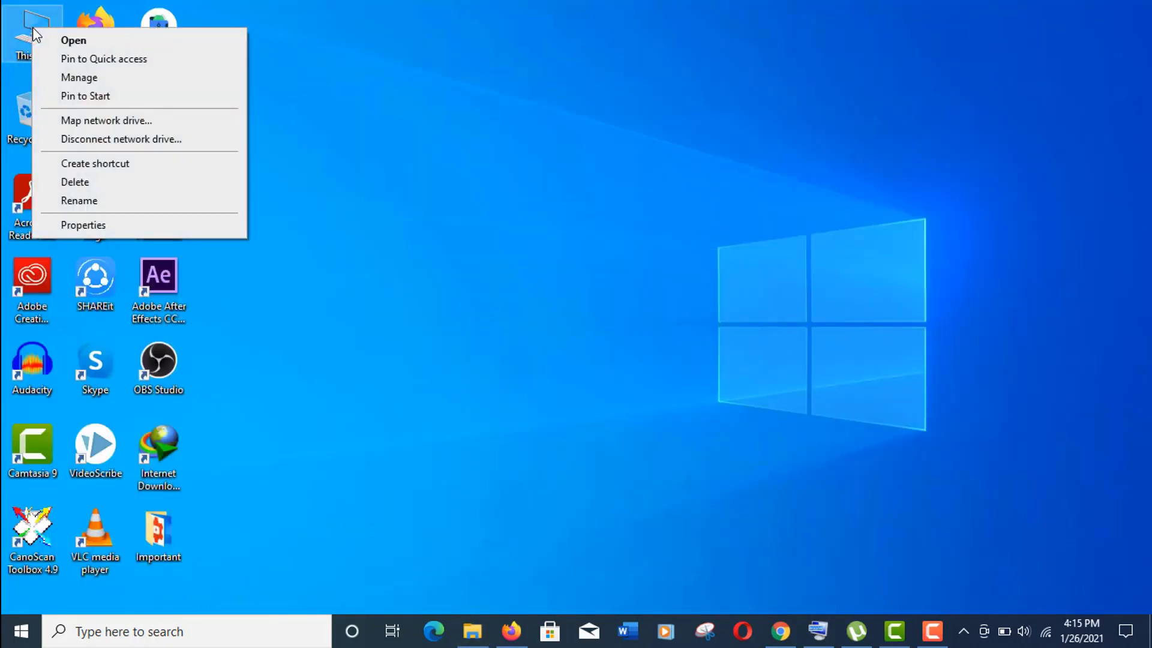
{"action": "left_click", "coordinate": [146, 230]}
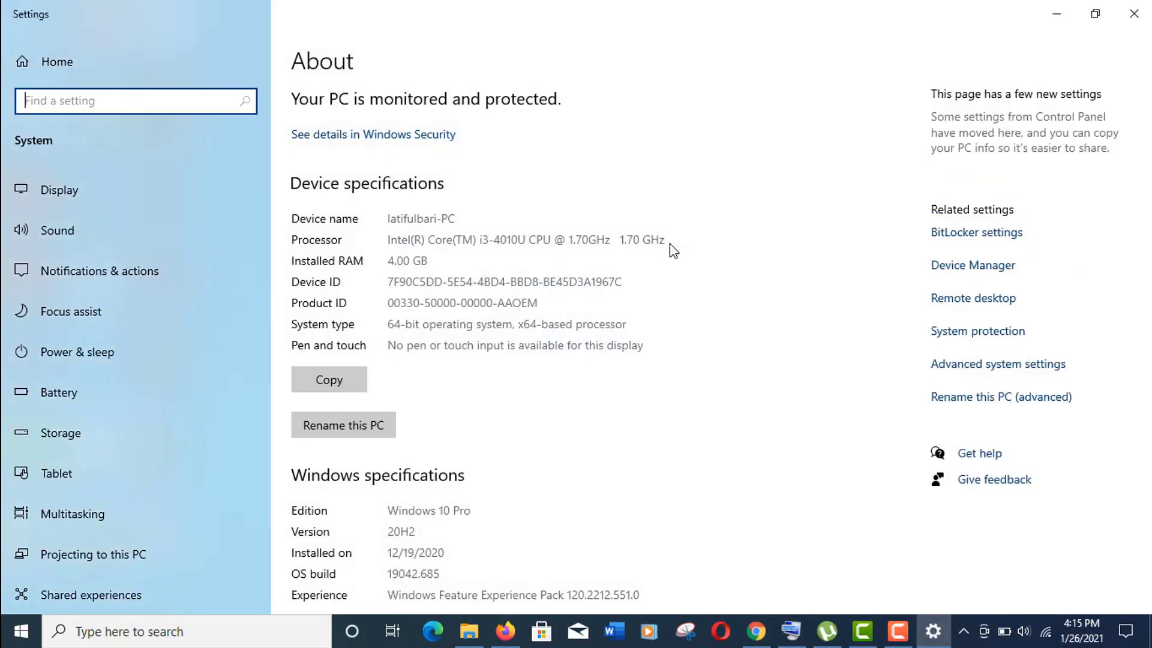
{"action": "left_click", "coordinate": [980, 372]}
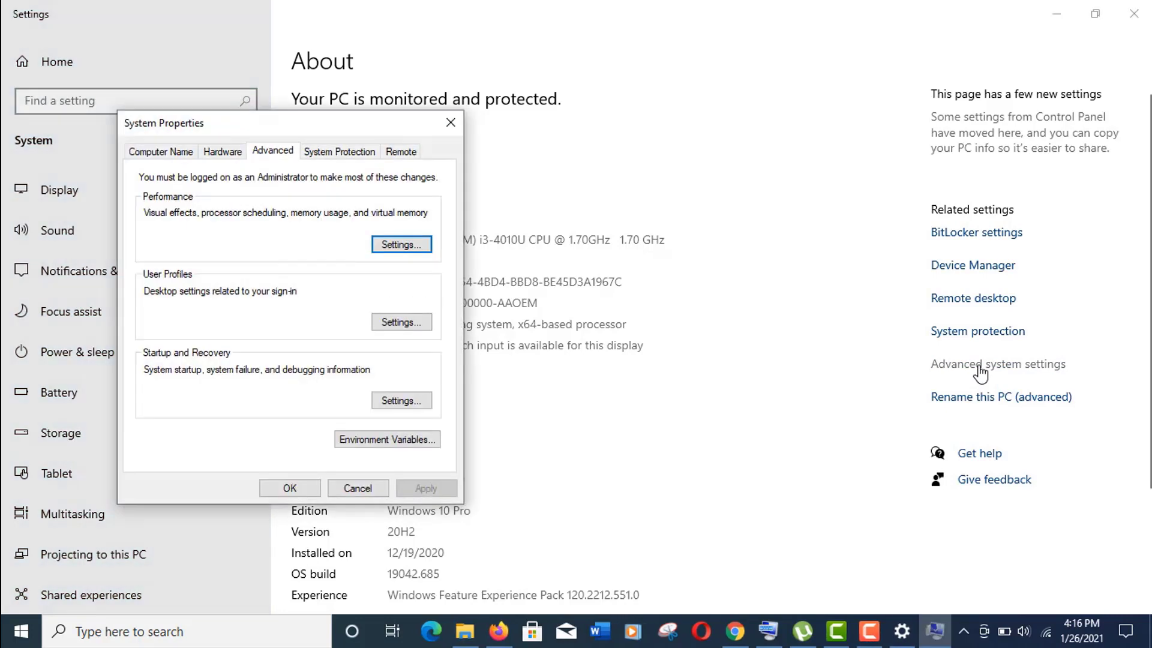
{"action": "left_click", "coordinate": [1057, 13]}
{"action": "left_click_drag", "start_coordinate": [329, 127], "coordinate": [627, 106]}
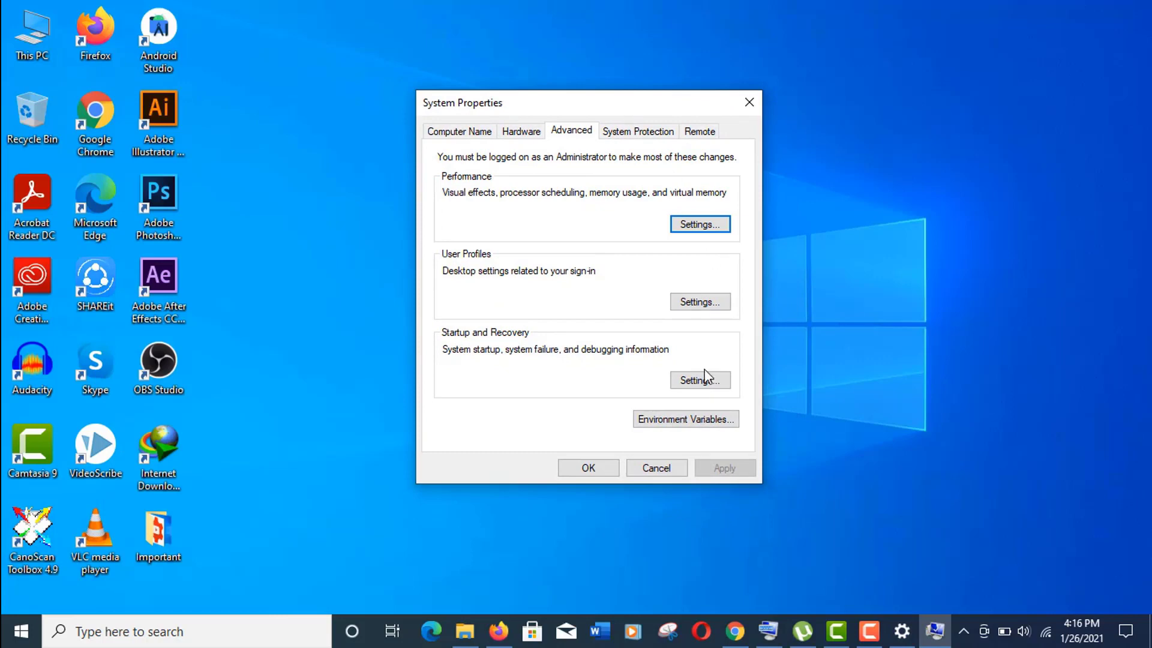
- Open Environment Variables, scroll System variables down to path and edit it
{"action": "left_click", "coordinate": [683, 419]}
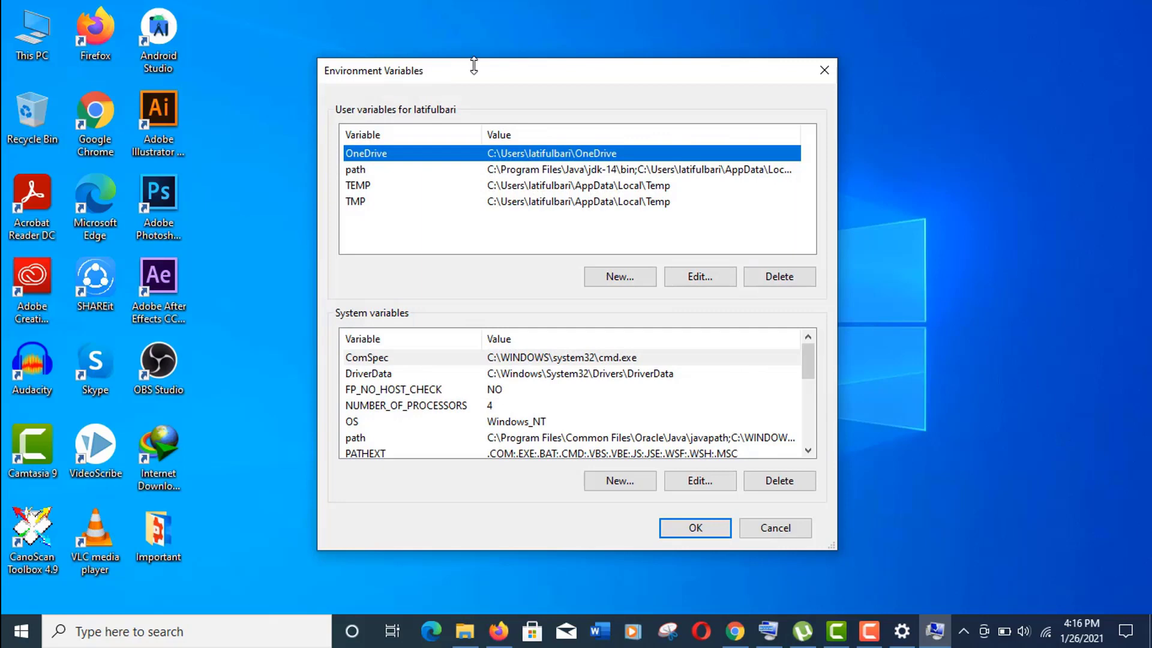
{"action": "left_click_drag", "start_coordinate": [485, 74], "coordinate": [528, 60]}
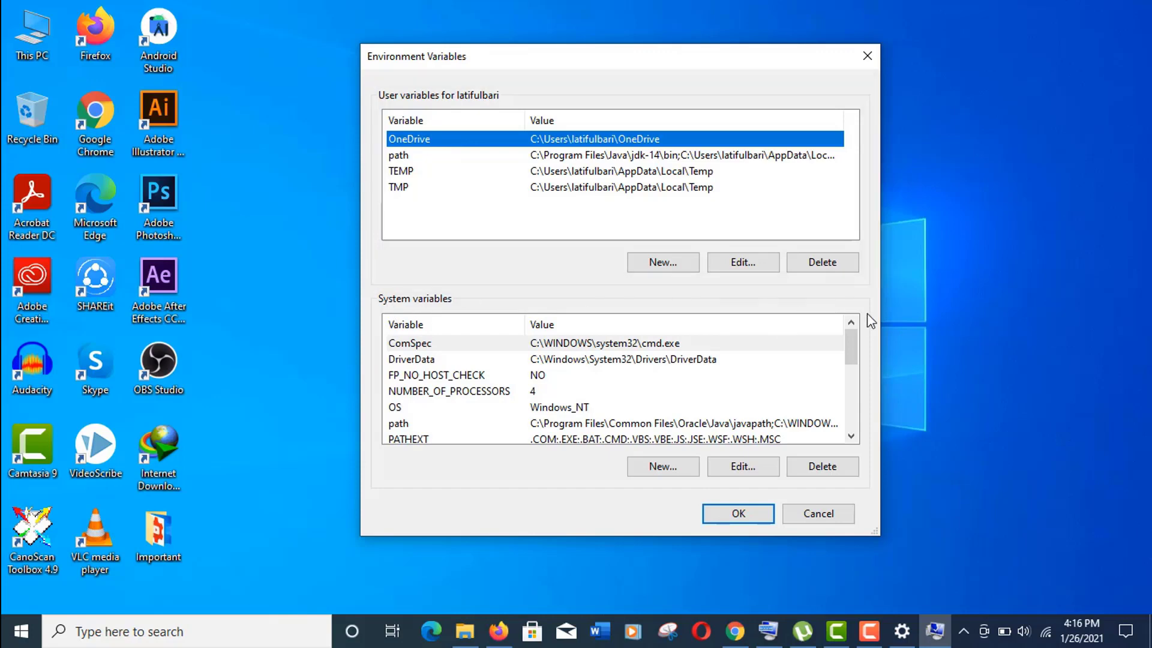
{"action": "left_click_drag", "start_coordinate": [854, 345], "coordinate": [855, 360]}
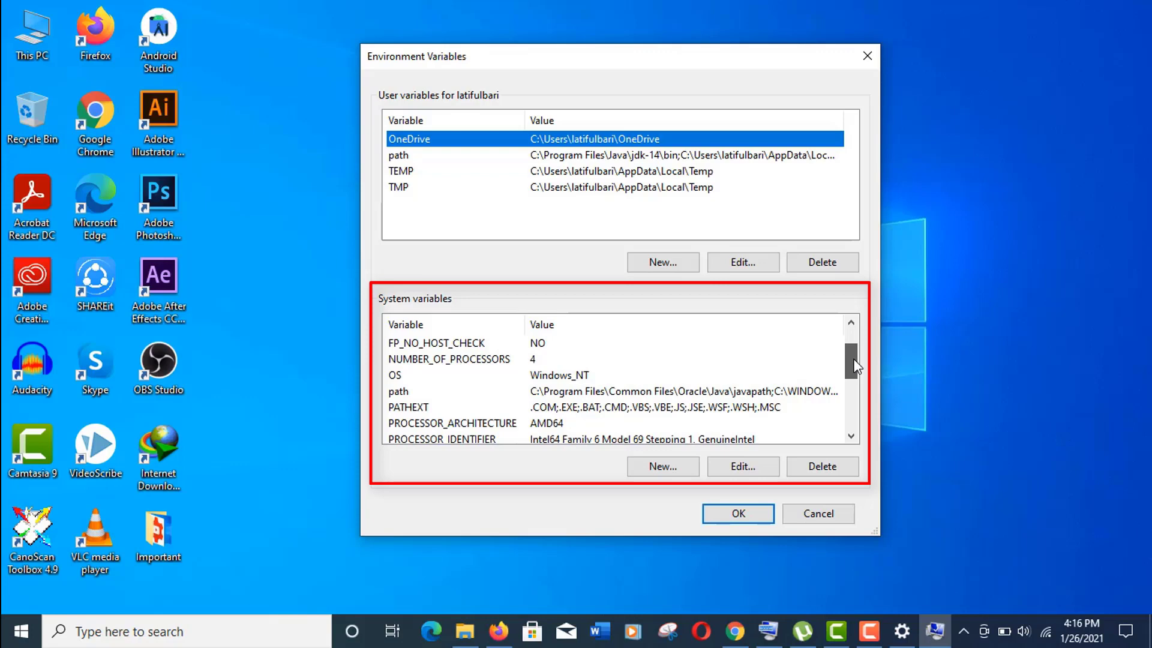
{"action": "left_click_drag", "start_coordinate": [854, 367], "coordinate": [854, 375]}
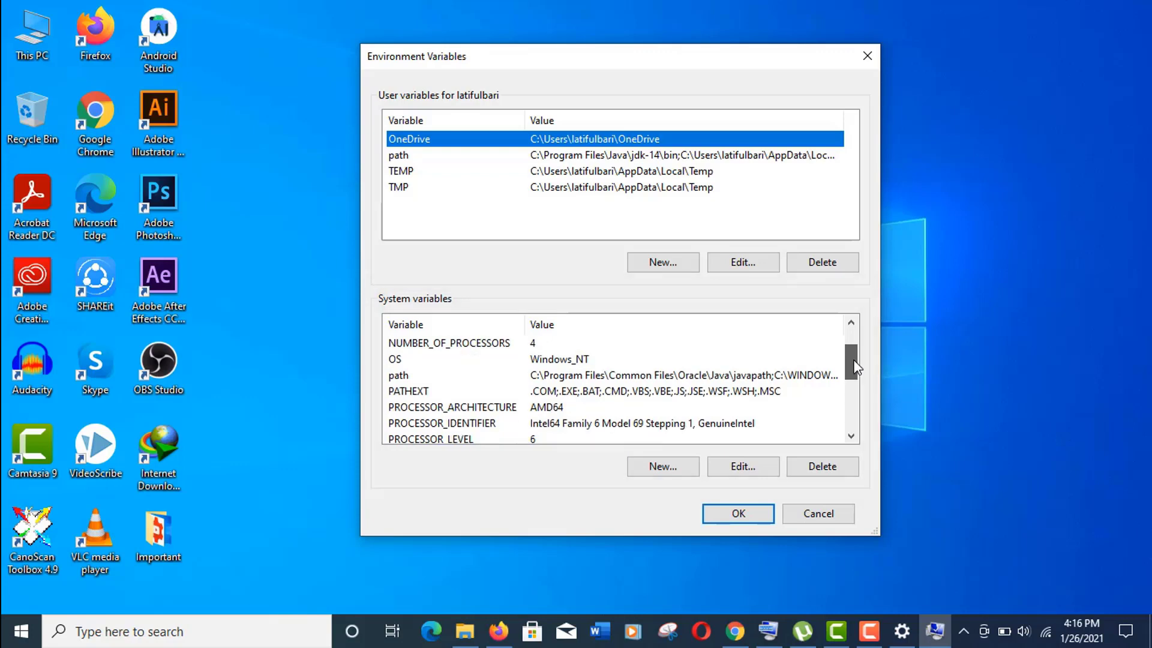
{"action": "double_click", "coordinate": [642, 378]}
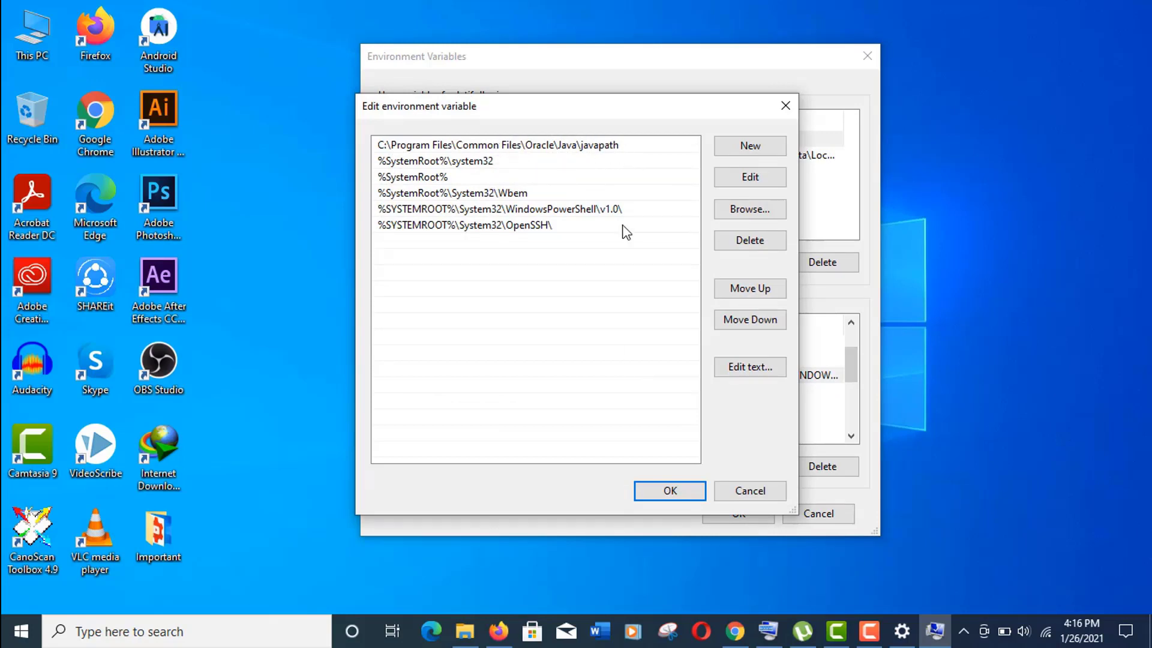
- Add a new path entry containing the pasted C:\Program Files\Java\jdk-15.0.2\bin
{"action": "left_click", "coordinate": [758, 151]}
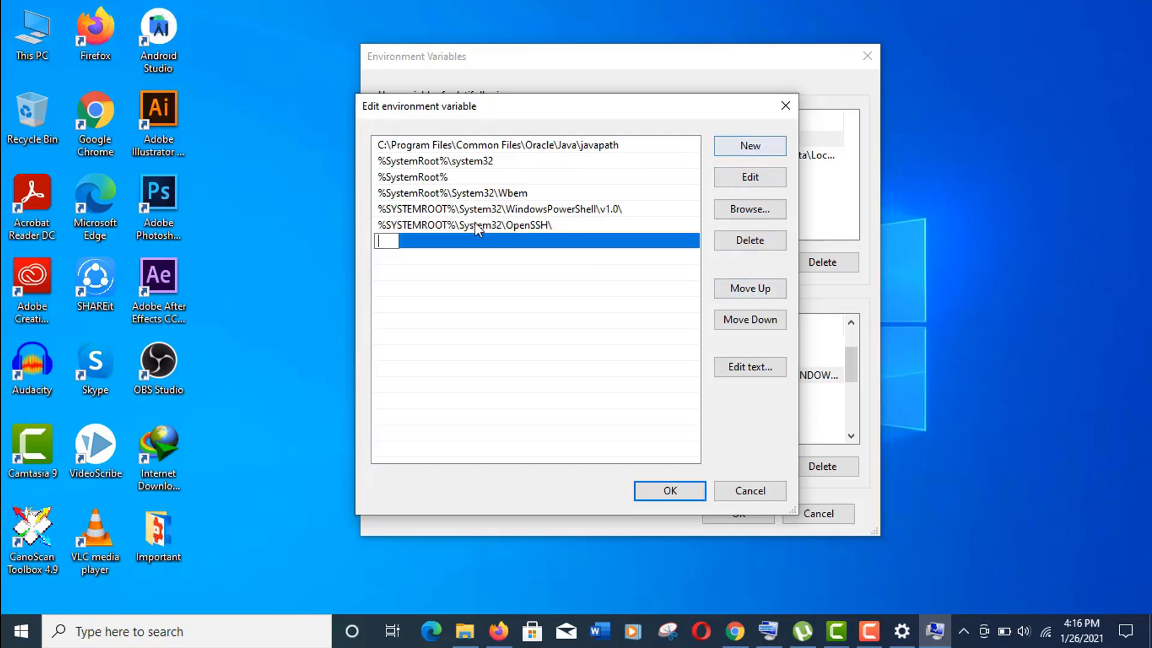
{"action": "right_click", "coordinate": [382, 235]}
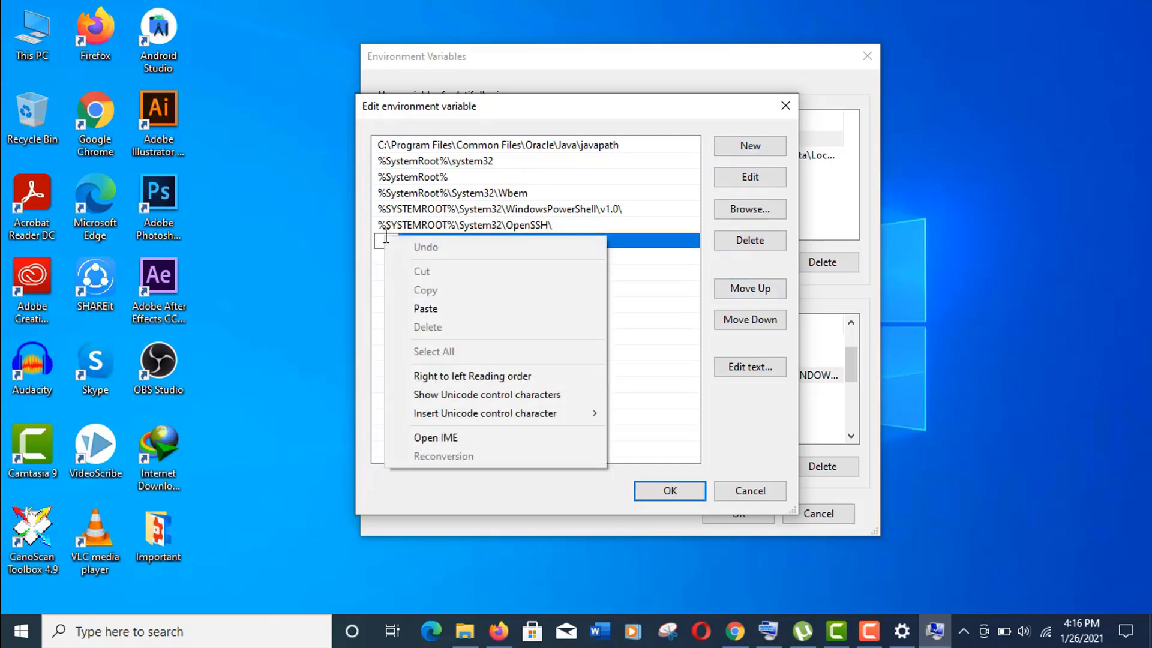
{"action": "left_click", "coordinate": [423, 309]}
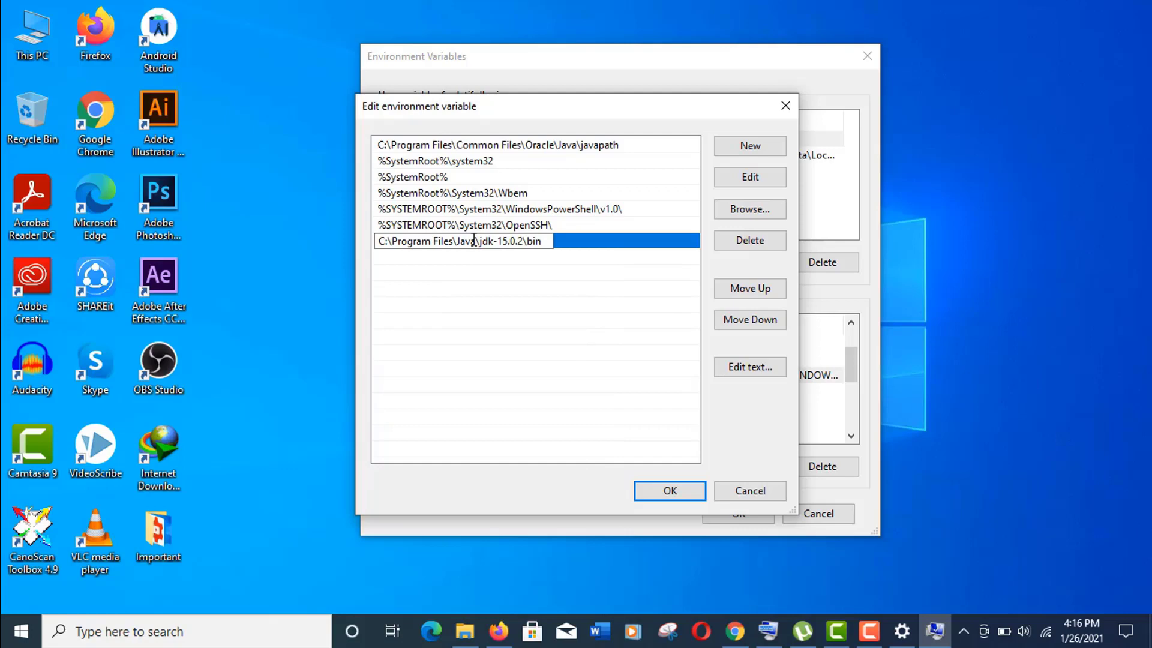
{"action": "left_click", "coordinate": [581, 322]}
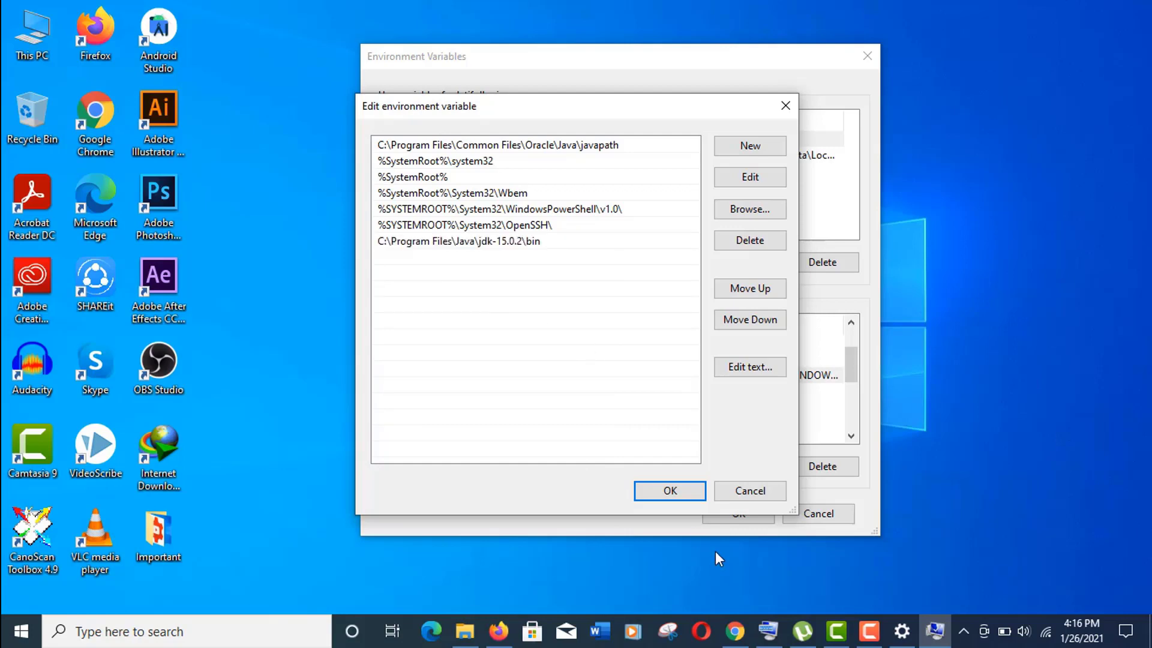
- Confirm the Edit, Environment Variables and System Properties dialogs with OK
{"action": "left_click", "coordinate": [677, 493]}
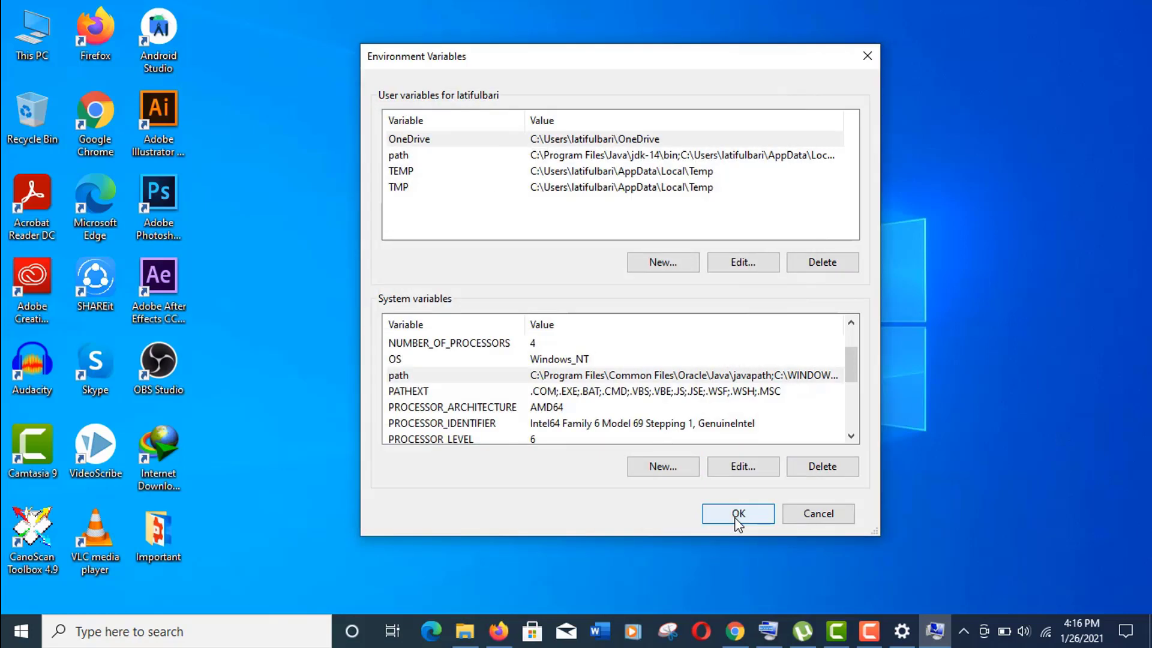
{"action": "left_click", "coordinate": [737, 514]}
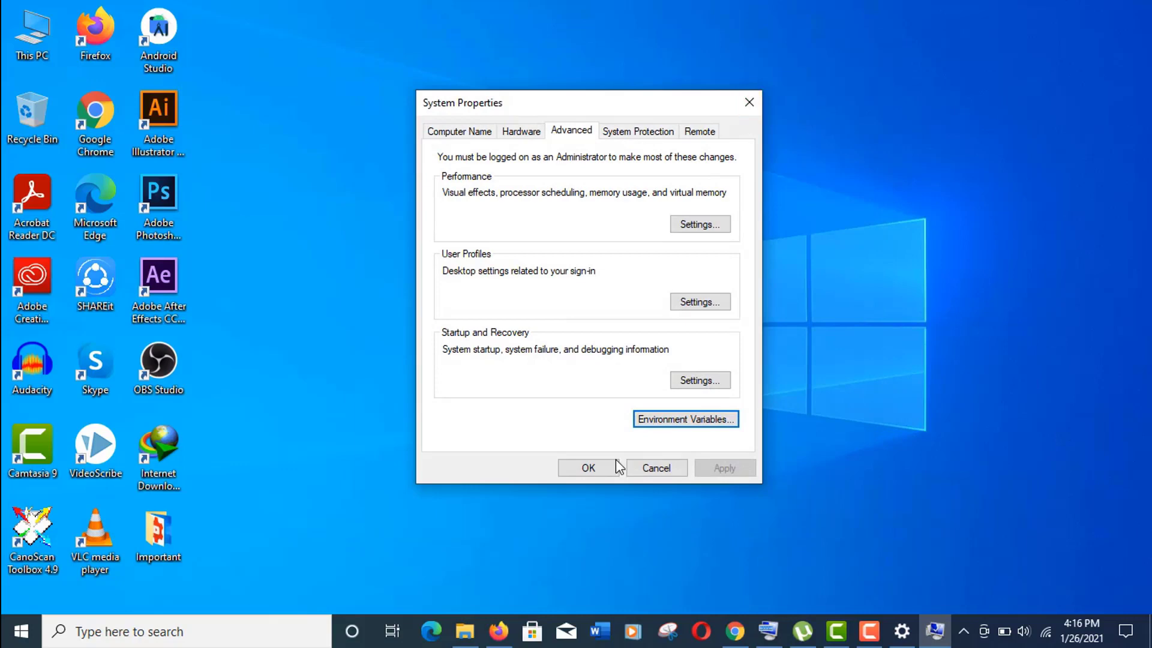
{"action": "left_click", "coordinate": [592, 469]}
- Refresh the desktop, then search 'cmd' and run Command Prompt as administrator
{"action": "right_click", "coordinate": [578, 204]}
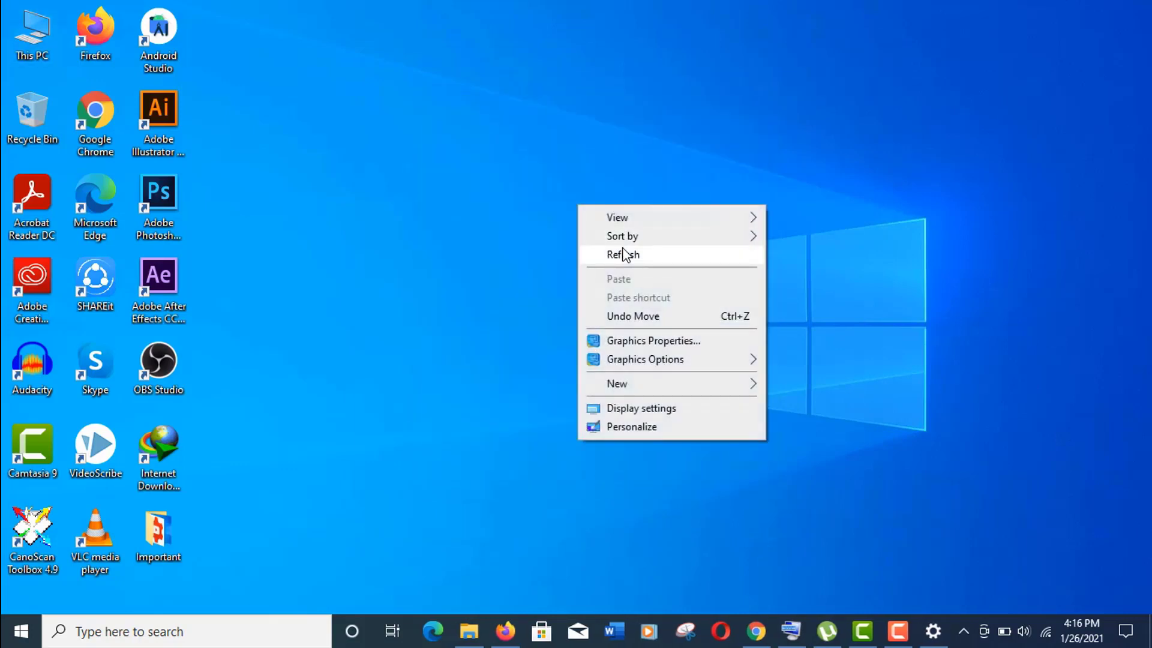
{"action": "left_click", "coordinate": [623, 249]}
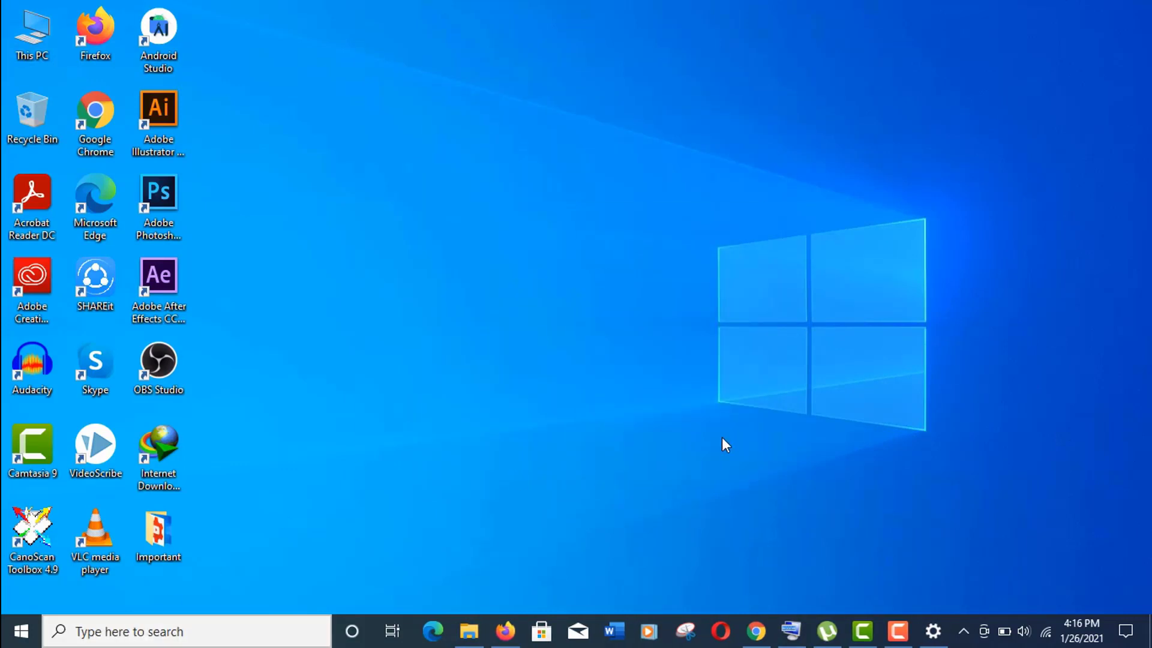
{"action": "key", "text": "super+s"}
{"action": "type", "text": "cmd"}
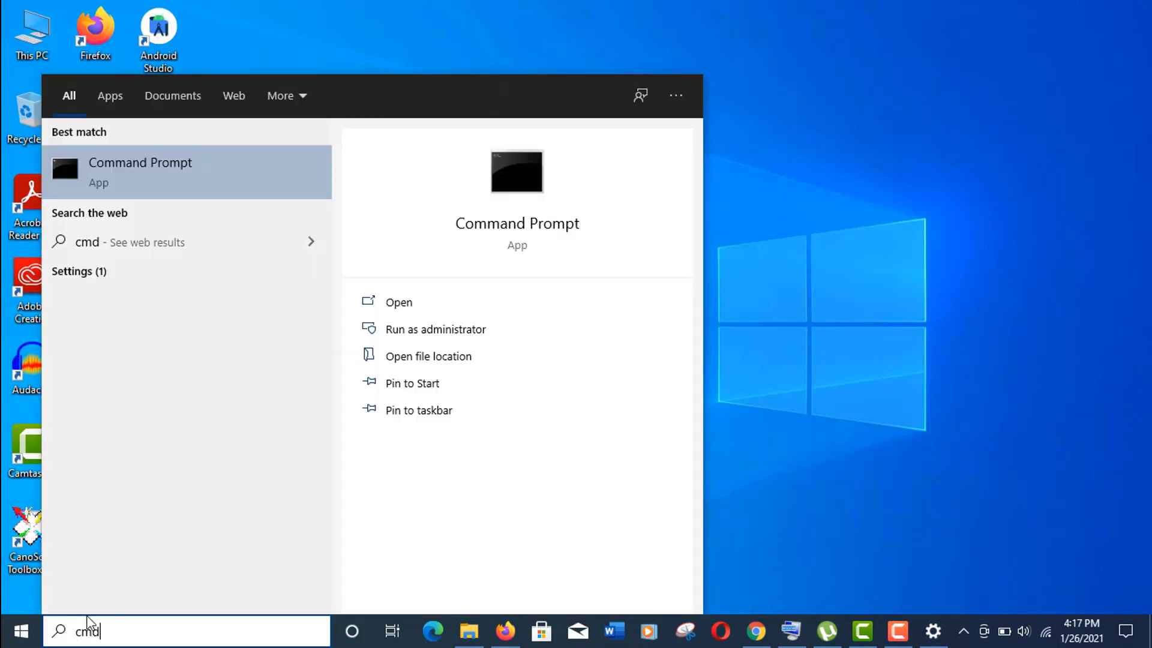
{"action": "double_click", "coordinate": [104, 629]}
{"action": "left_click", "coordinate": [410, 336]}
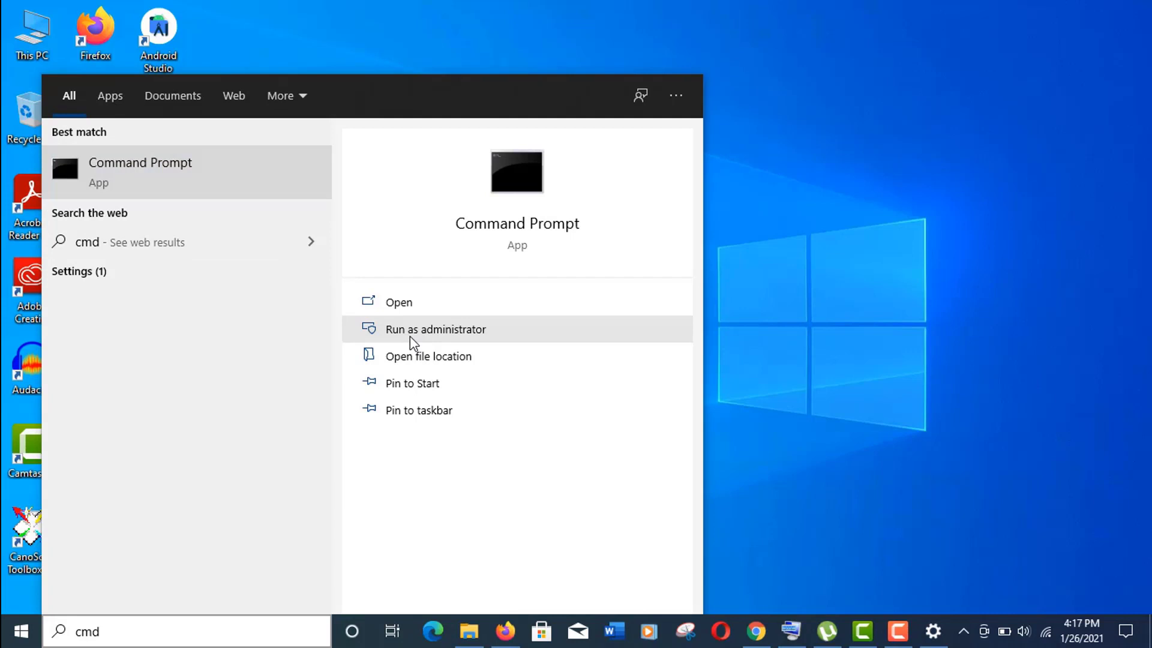
{"action": "left_click", "coordinate": [413, 333]}
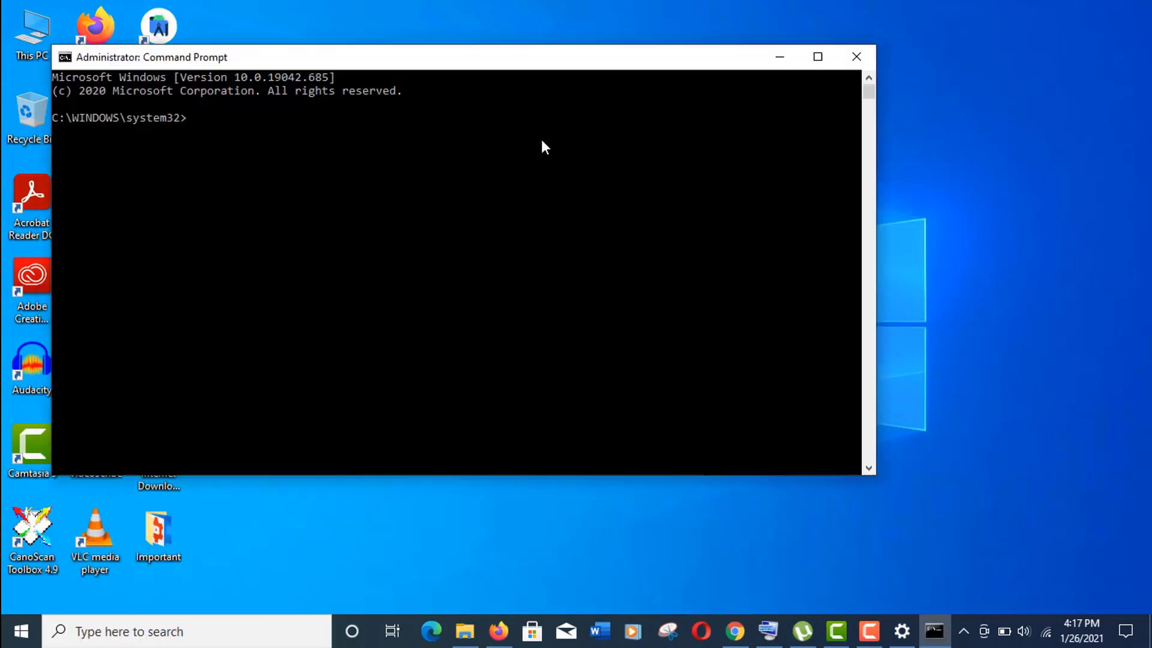
- Run java -version in Command Prompt to confirm Java 15.0.2, then enter javac at the prompt
{"action": "left_click_drag", "start_coordinate": [510, 60], "coordinate": [698, 65]}
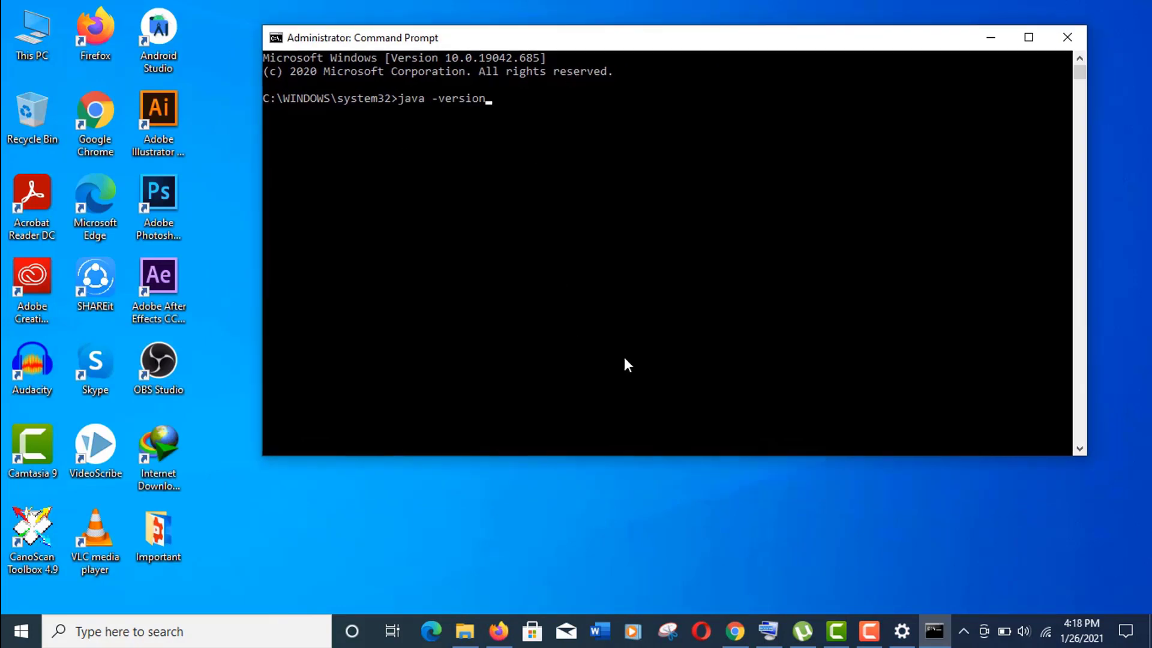
{"action": "key", "text": "Return"}
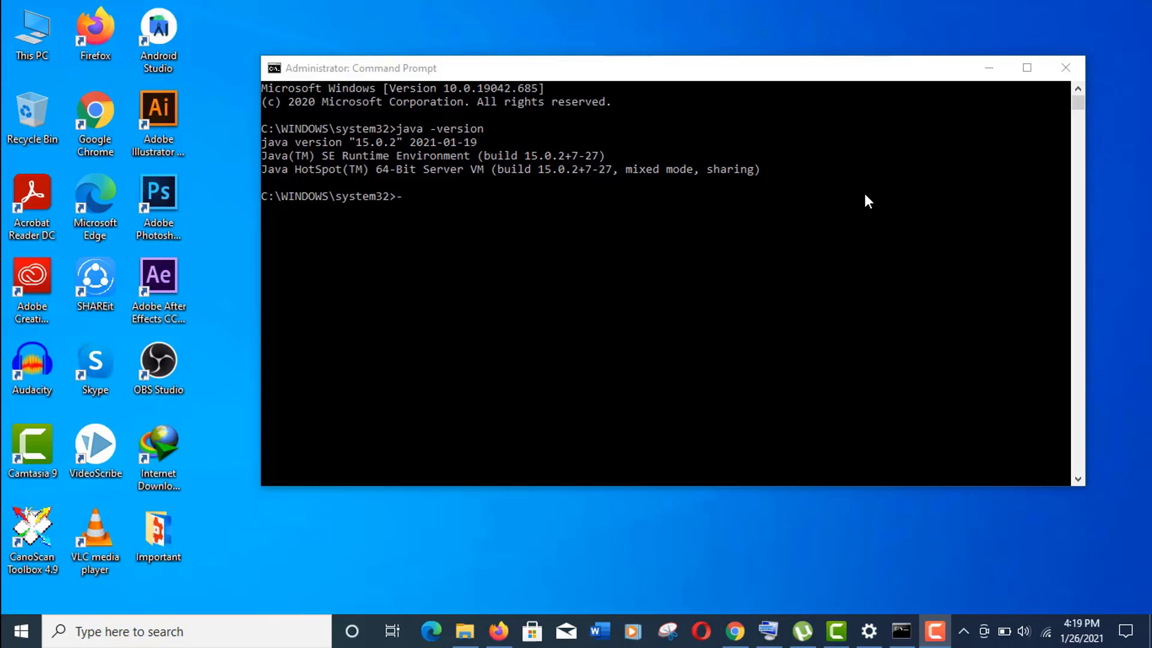
{"action": "left_click_drag", "start_coordinate": [676, 73], "coordinate": [682, 74]}
{"action": "type", "text": "javac"}
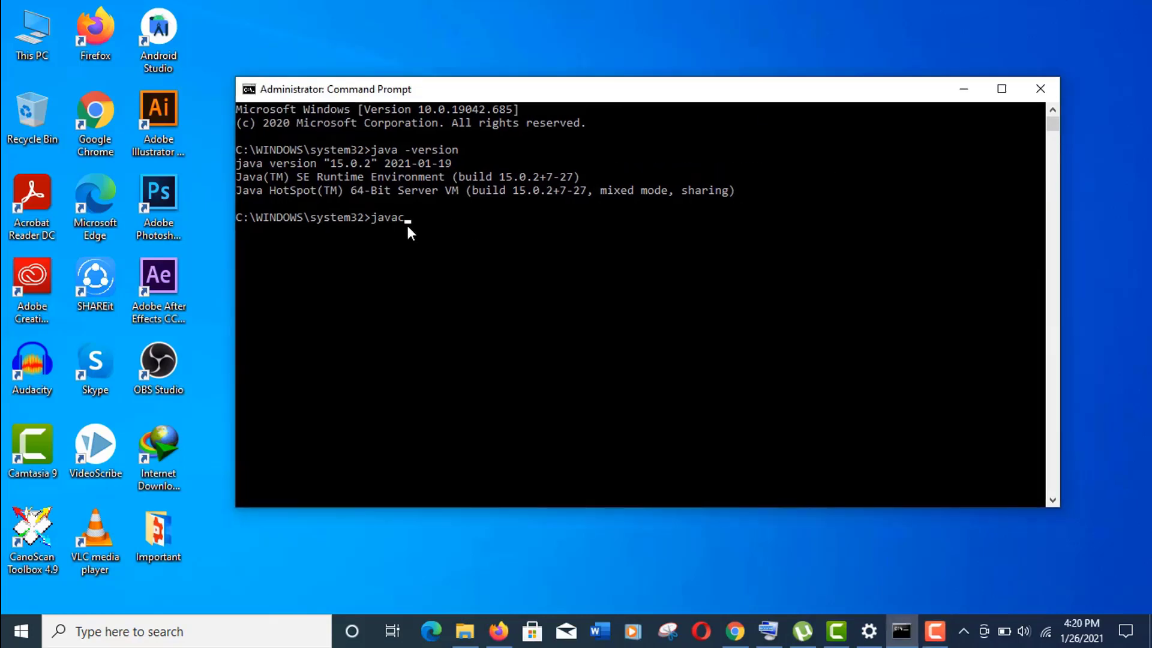
- Run javac and scroll through its printed usage options to confirm the compiler is found
{"action": "key", "text": "Return"}
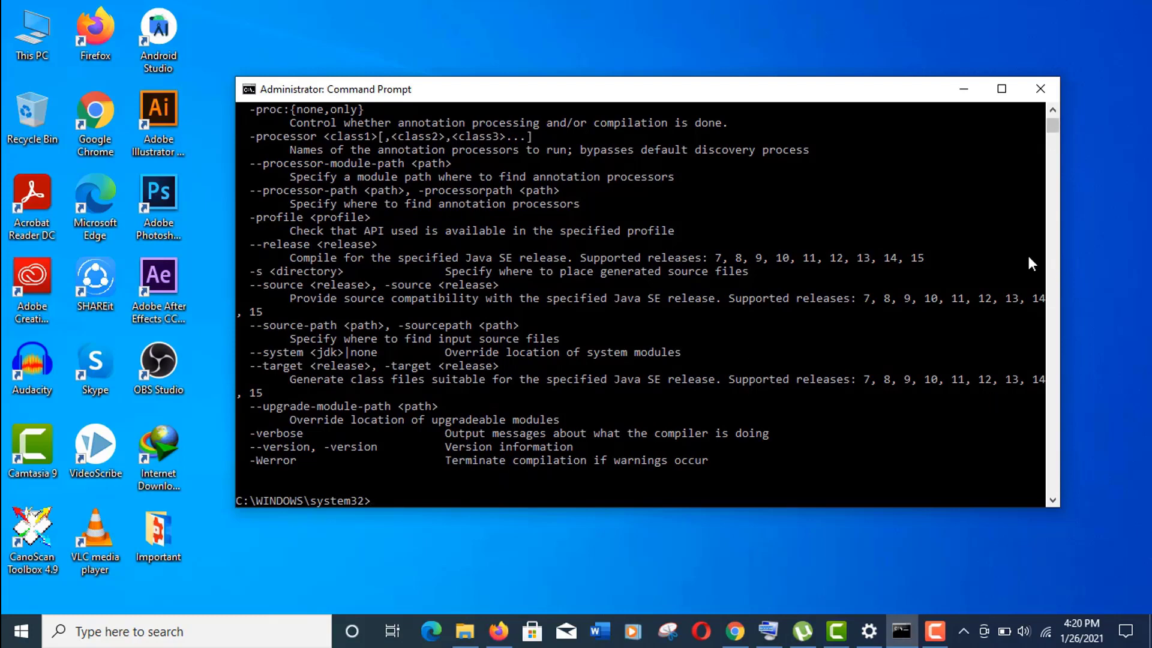
{"action": "scroll", "coordinate": [723, 387], "scroll_direction": "down", "scroll_amount": 4}
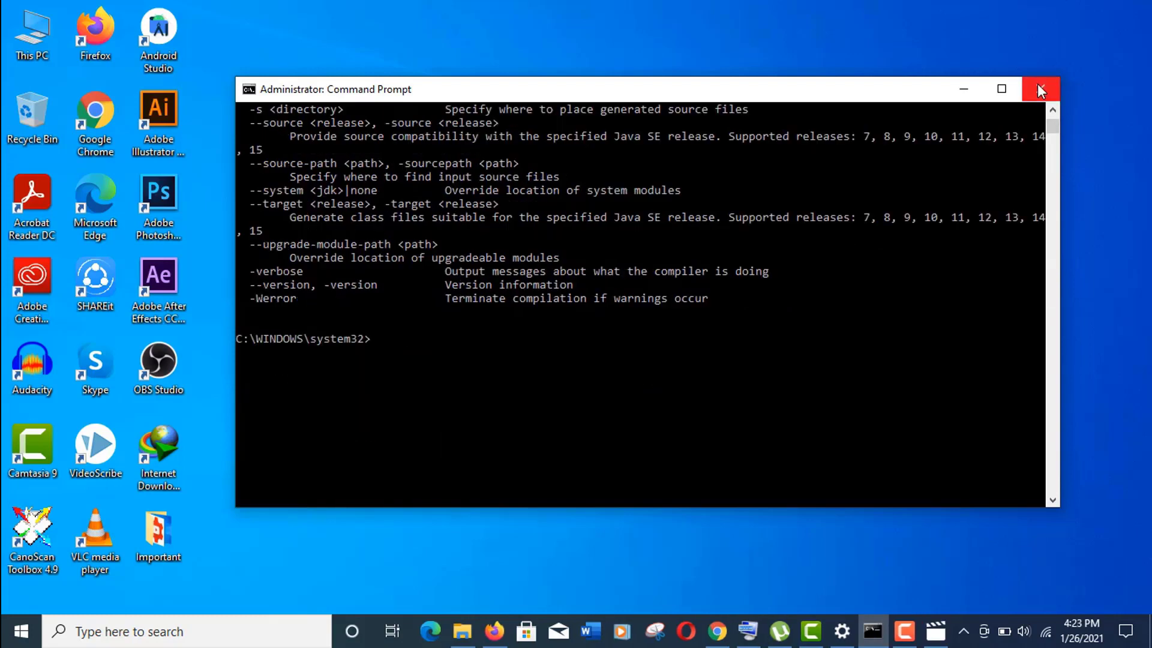